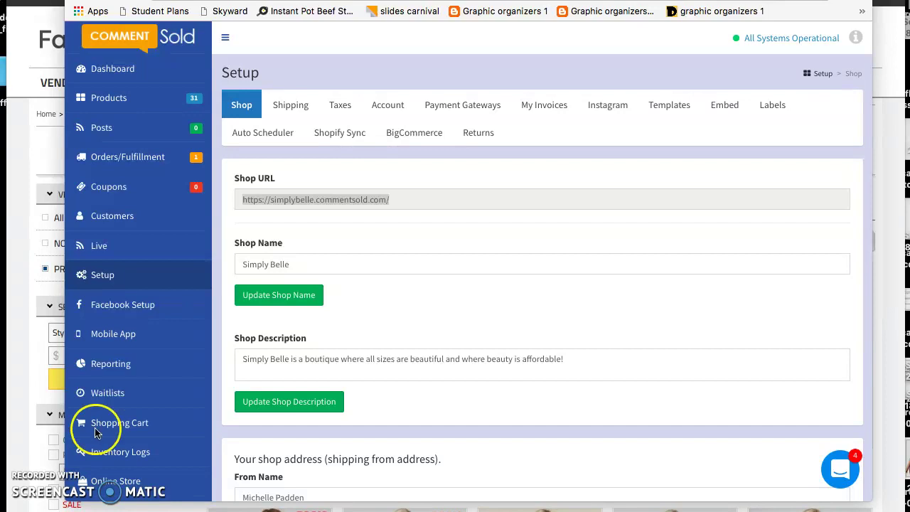
- Open the Online Store pages list showing About Us, Contact Us, FAQs, Returns and Shipping
left_click(109, 483)
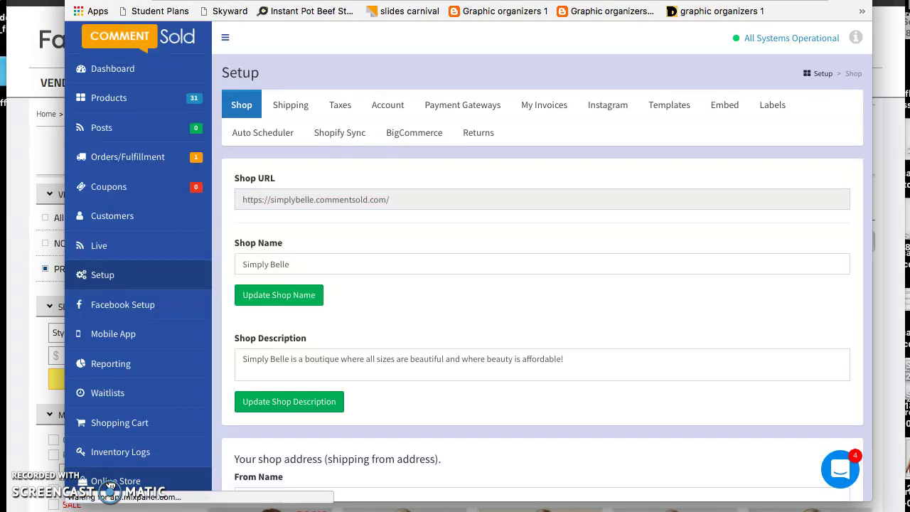
scroll(110, 486, "down", 3)
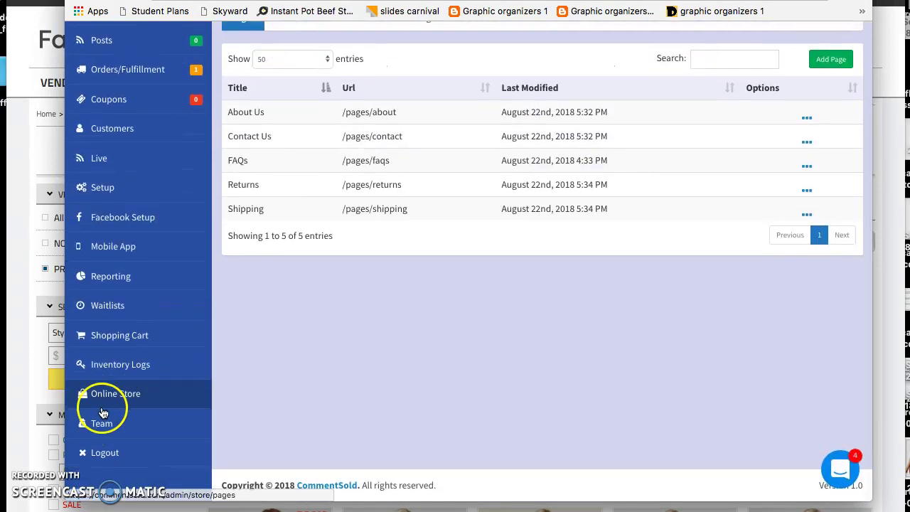
scroll(331, 326, "up", 2)
scroll(331, 329, "up", 1)
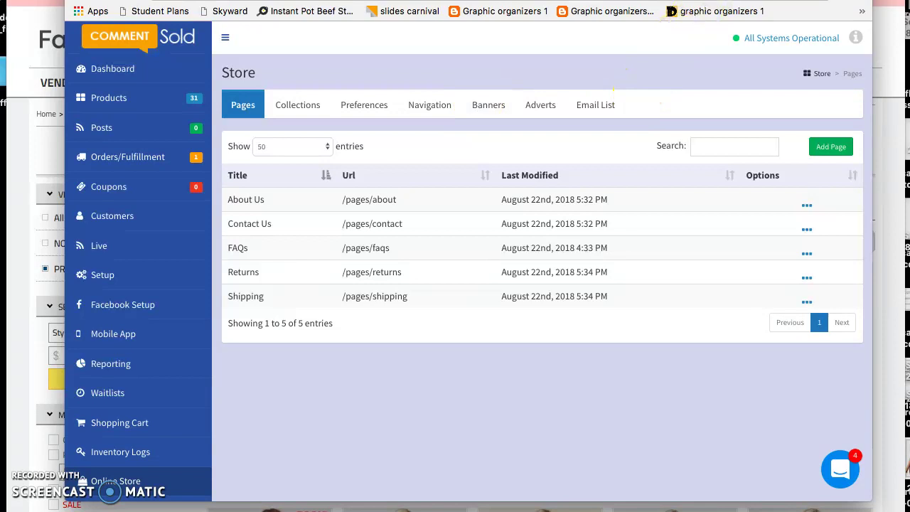
- Scroll the live Simply Belle storefront through its banner, Tops, Dresses and Plus tiles and footer
key("ctrl+Tab")
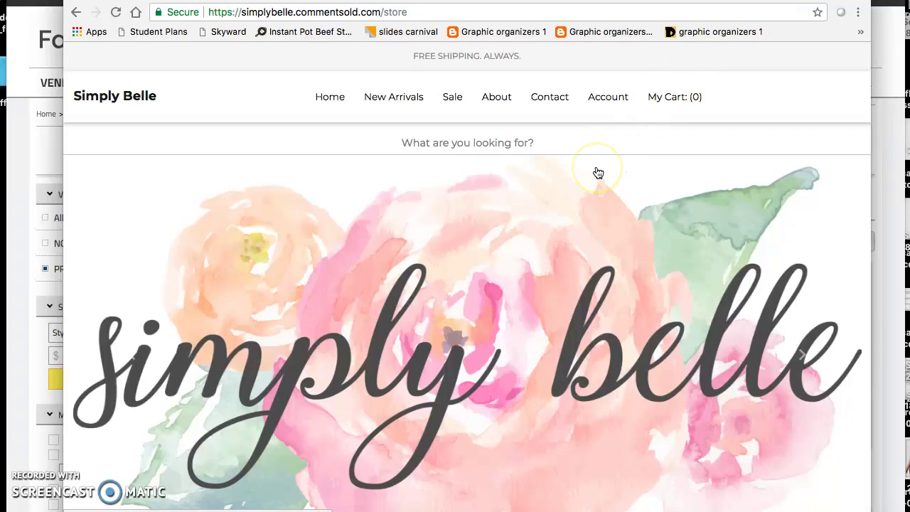
scroll(597, 173, "down", 1)
scroll(598, 173, "down", 3)
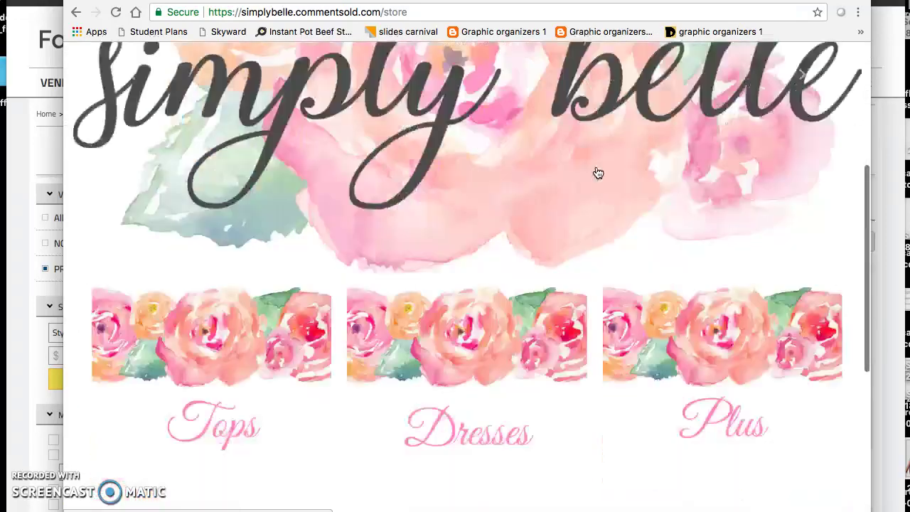
scroll(597, 172, "down", 1)
scroll(597, 173, "down", 3)
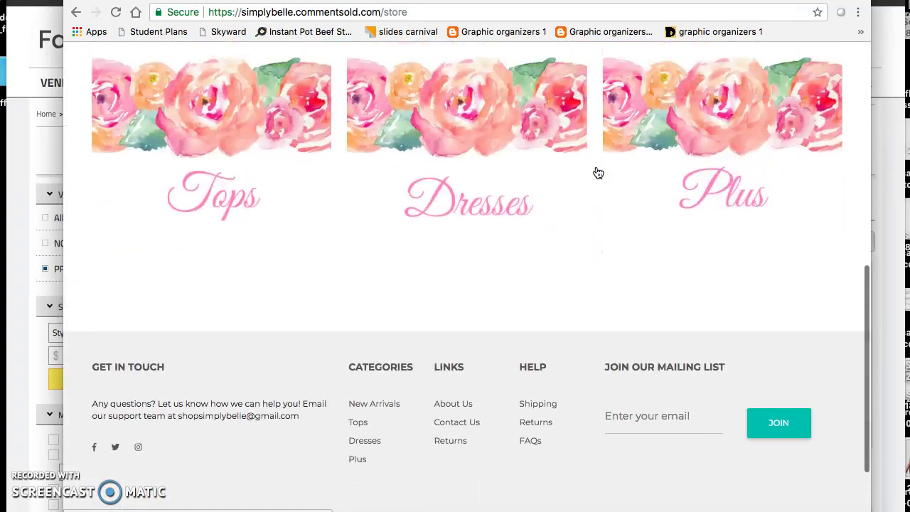
scroll(597, 173, "up", 5)
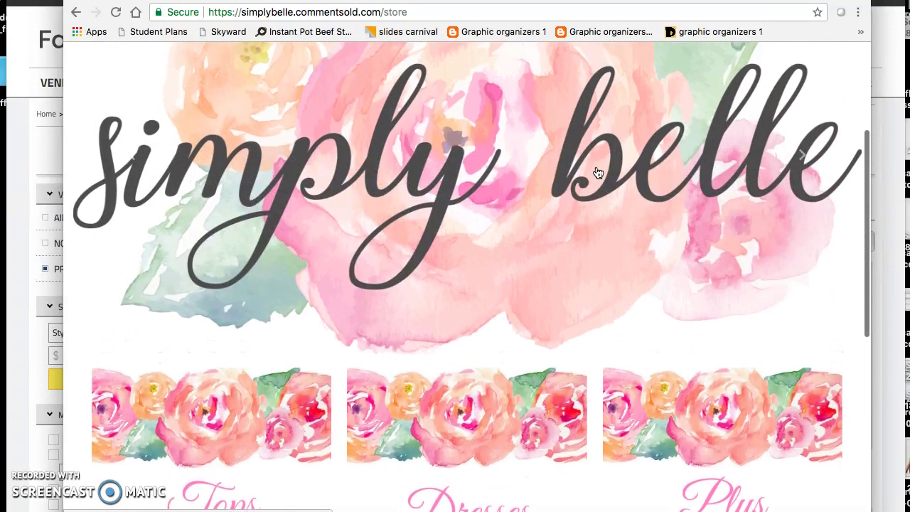
scroll(598, 173, "up", 3)
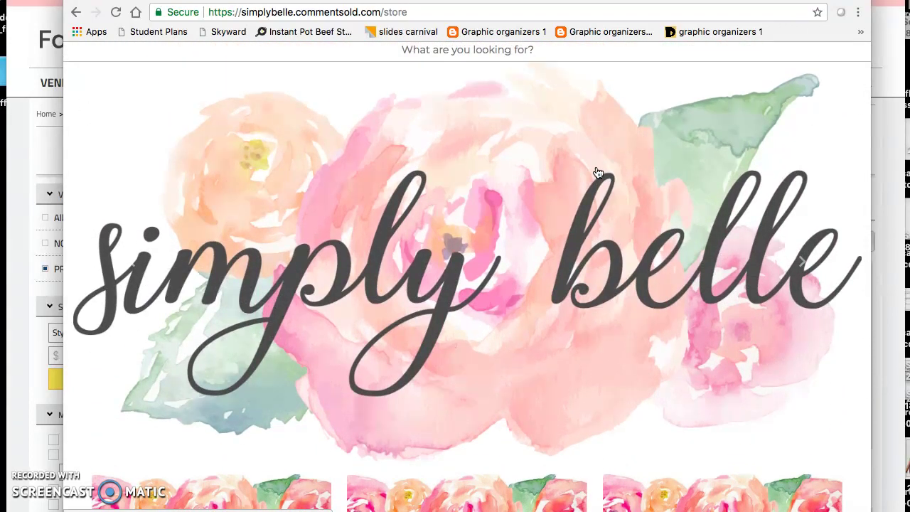
scroll(598, 173, "down", 3)
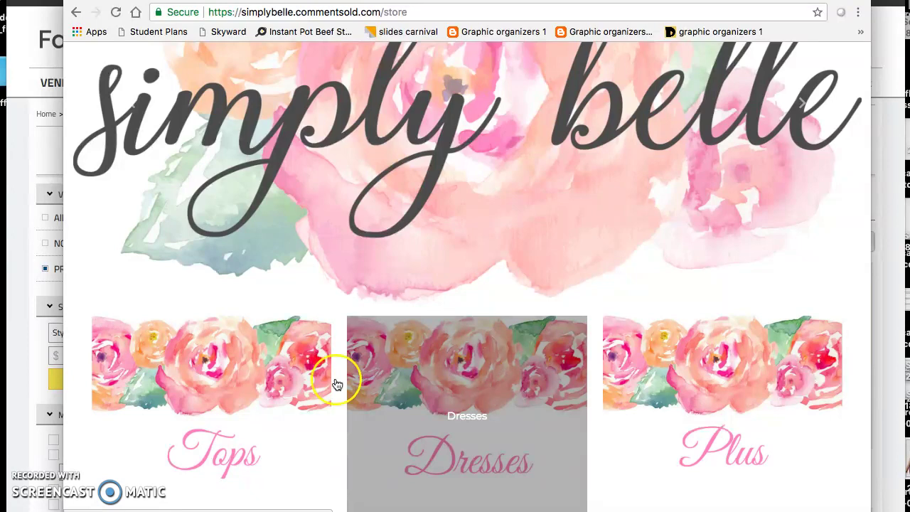
scroll(271, 390, "down", 2)
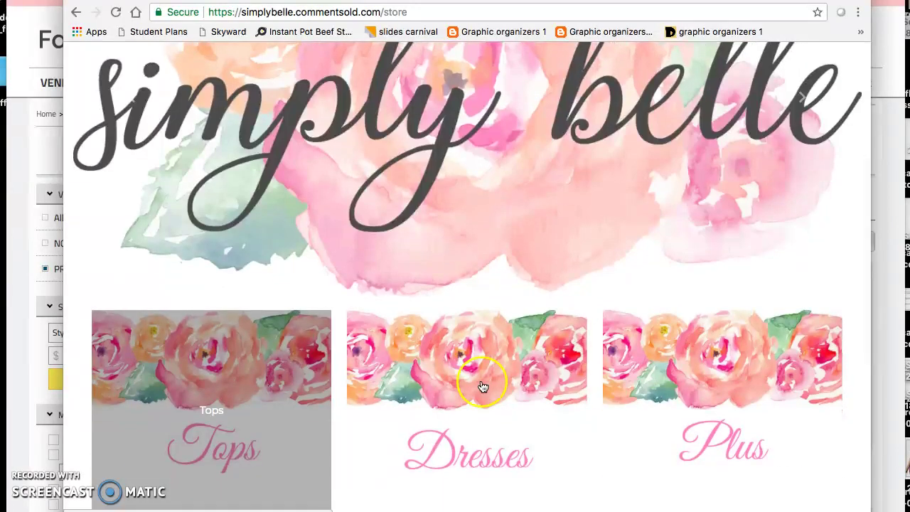
scroll(487, 390, "down", 3)
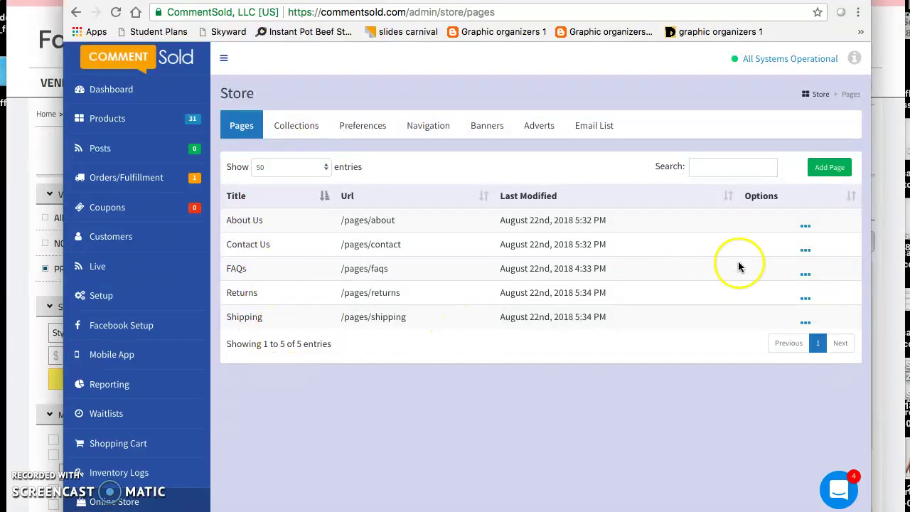
- Edit the About Us page and save it with Update Page
left_click(804, 226)
left_click(792, 232)
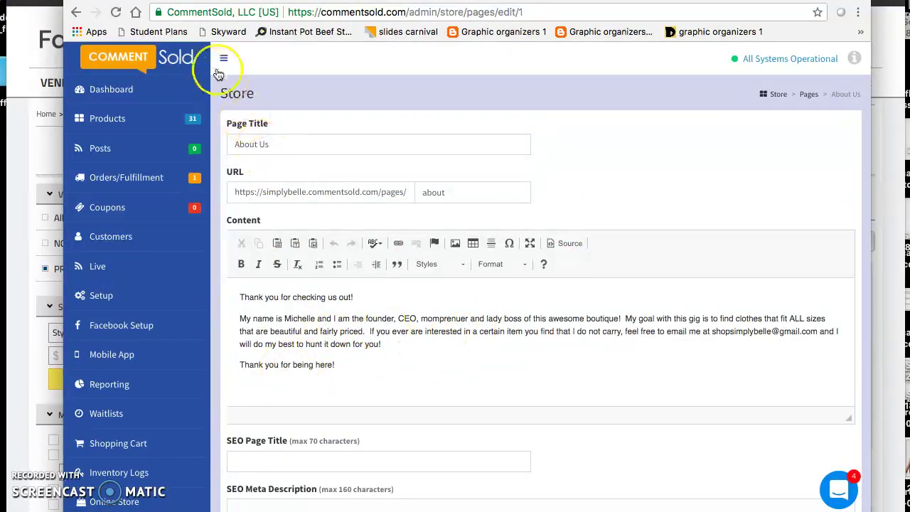
scroll(479, 240, "down", 3)
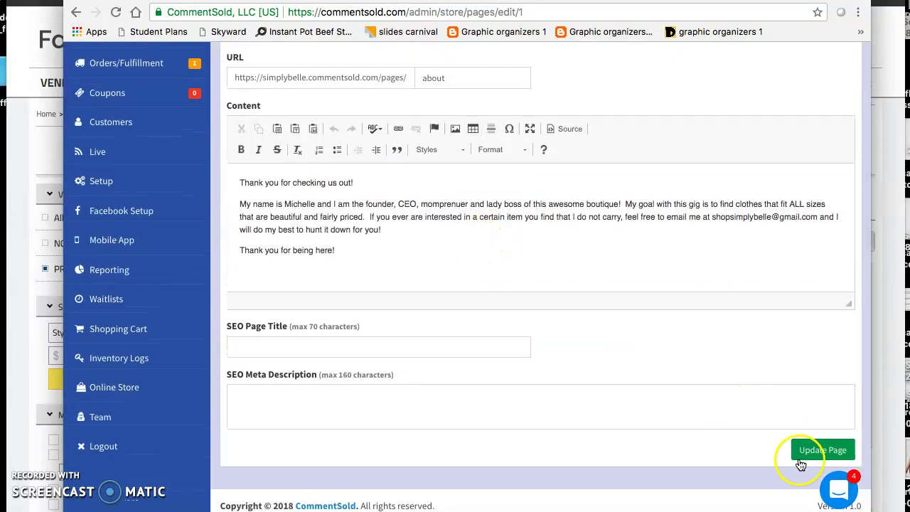
left_click(802, 455)
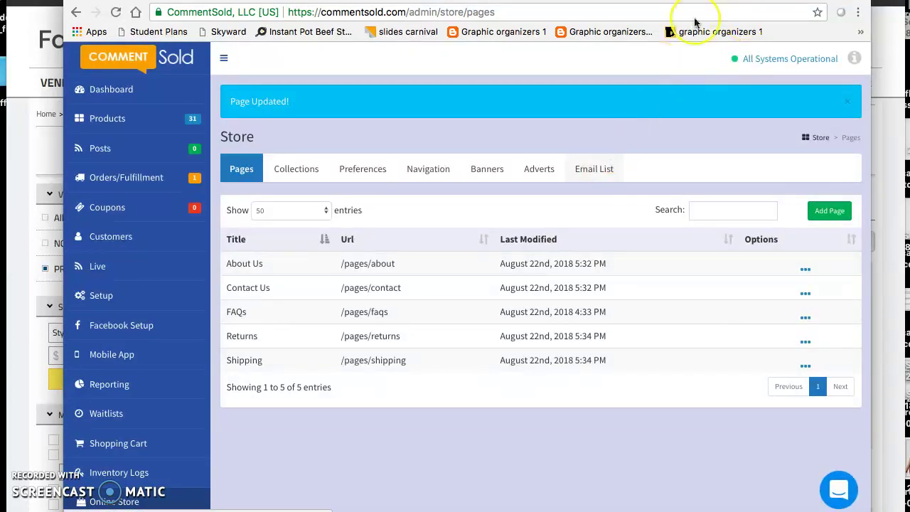
- Check the About Us page on the storefront, then return to the admin pages list
key("ctrl+Tab")
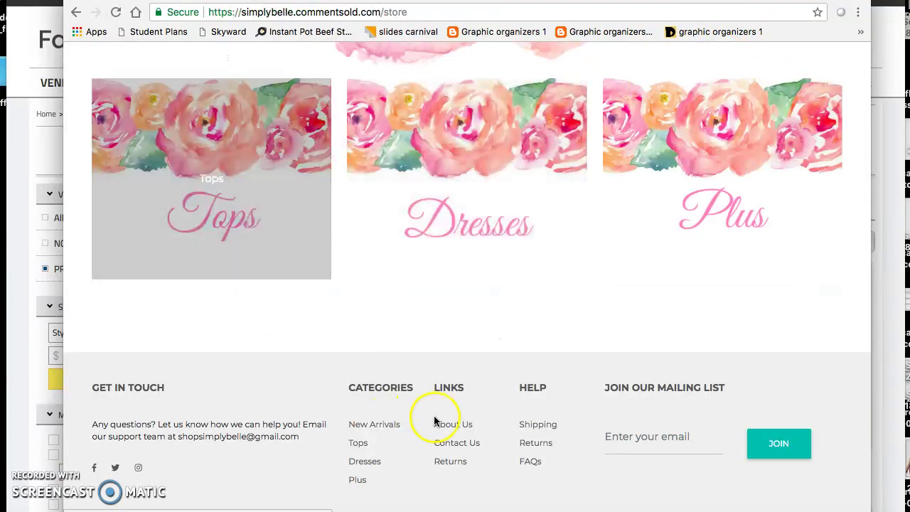
left_click(439, 424)
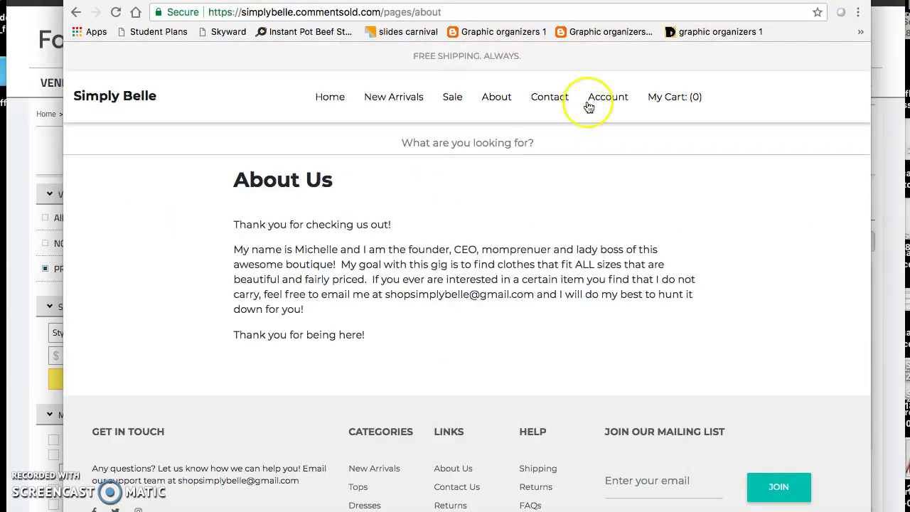
key("ctrl+shift+Tab")
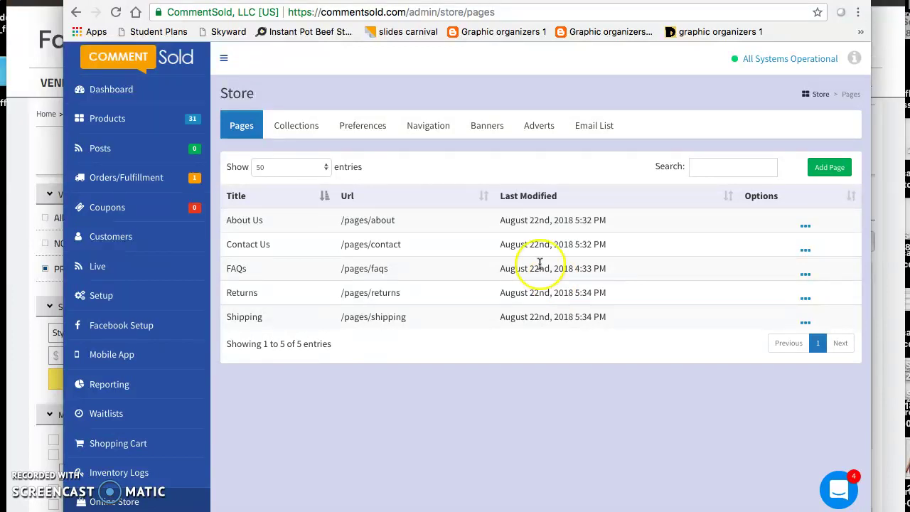
- Show the store's collections: Plus, Dresses, Tops and Sale
left_click(295, 135)
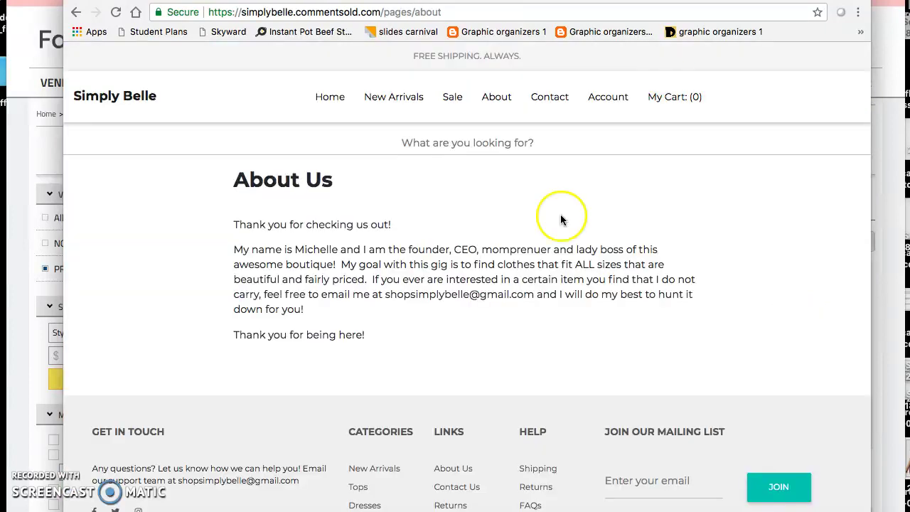
scroll(559, 219, "down", 2)
scroll(538, 258, "up", 2)
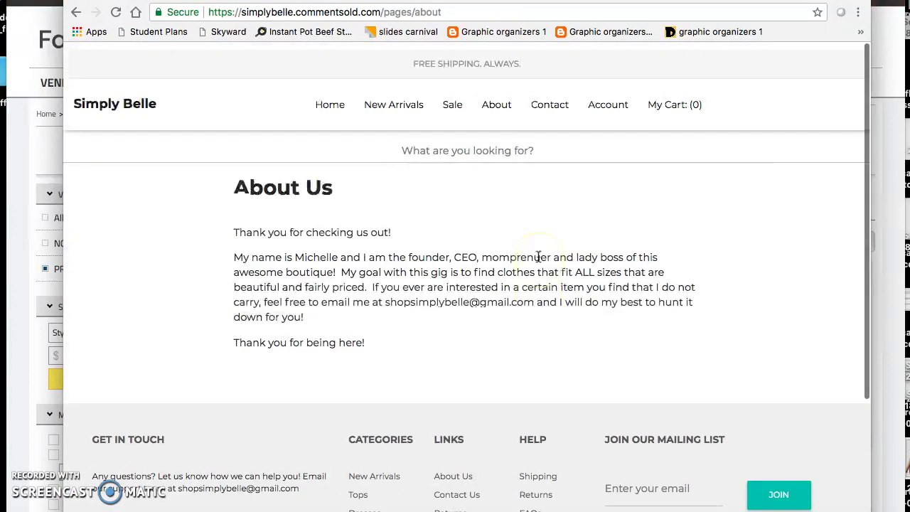
- Compare with the storefront home page's category tiles, then bring up the admin Products list
left_click(331, 104)
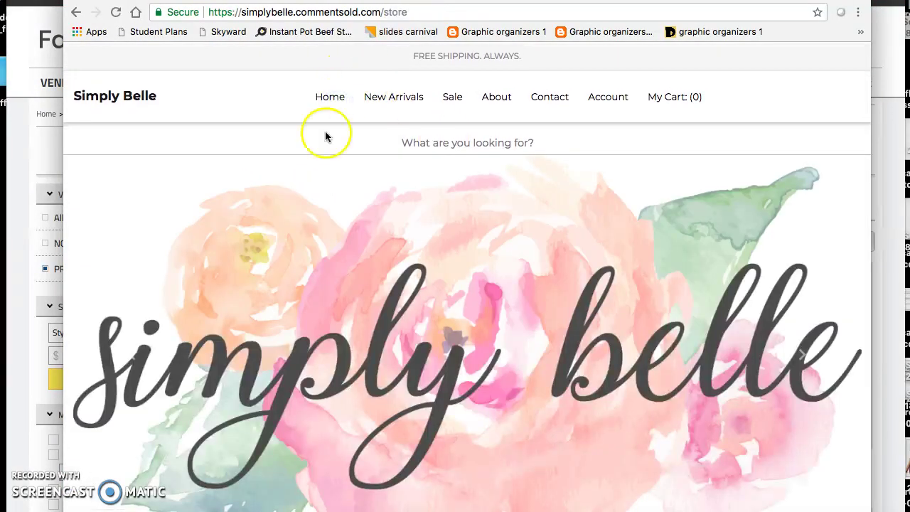
scroll(324, 338, "down", 5)
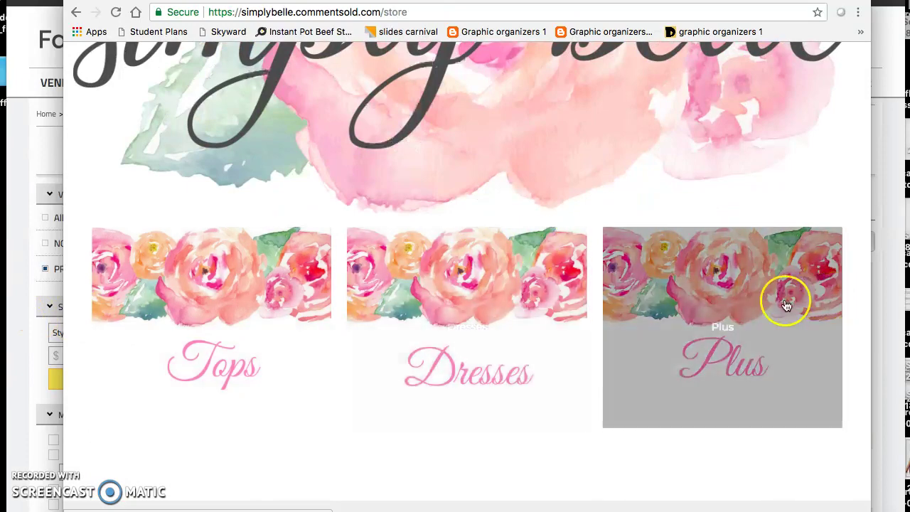
scroll(591, 325, "down", 4)
scroll(589, 325, "up", 10)
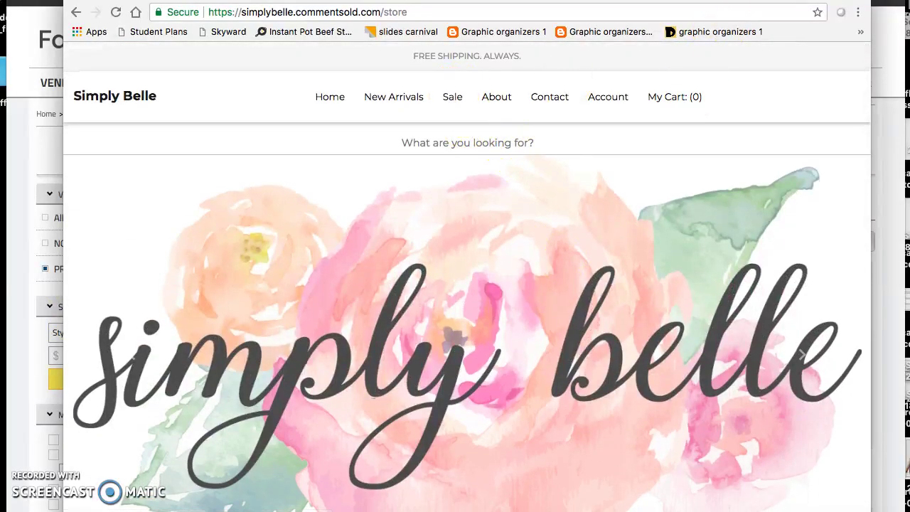
key("ctrl+Tab")
left_click(154, 130)
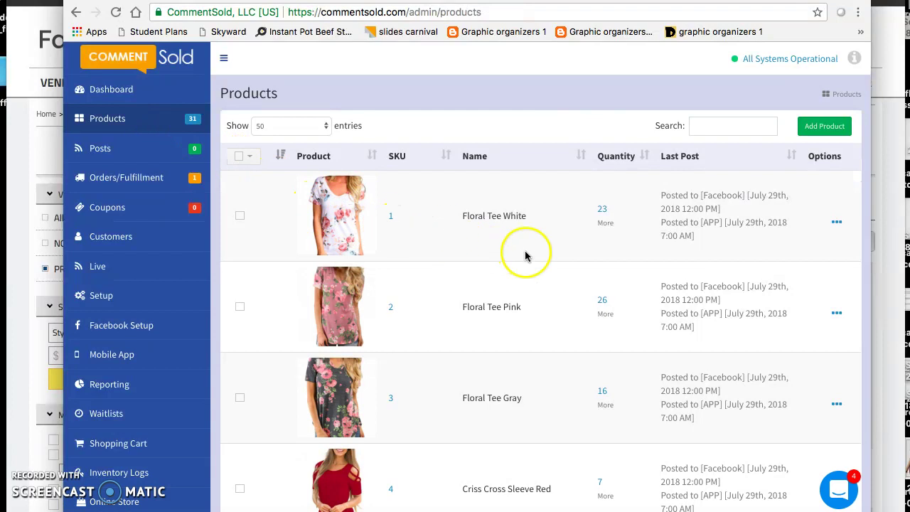
- Open the Floral Tee White product editor and look over its fields
left_click(391, 218)
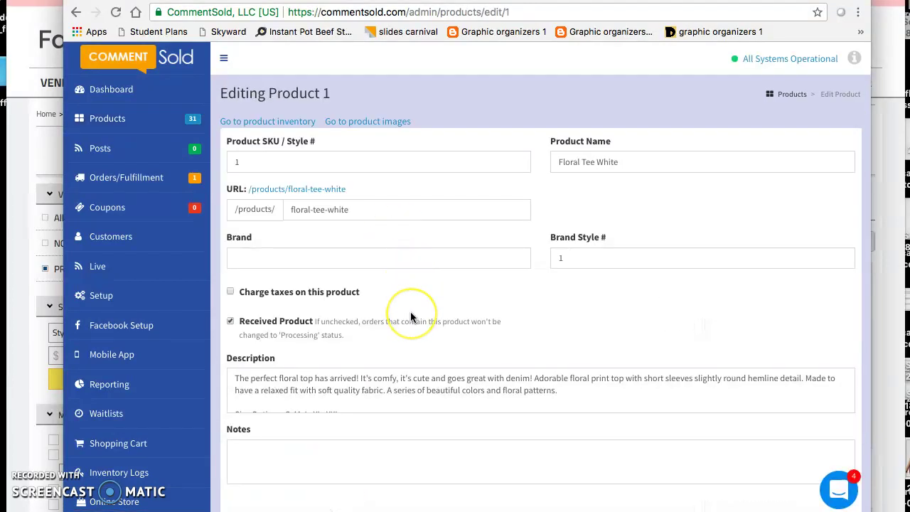
scroll(410, 313, "down", 3)
scroll(410, 312, "up", 3)
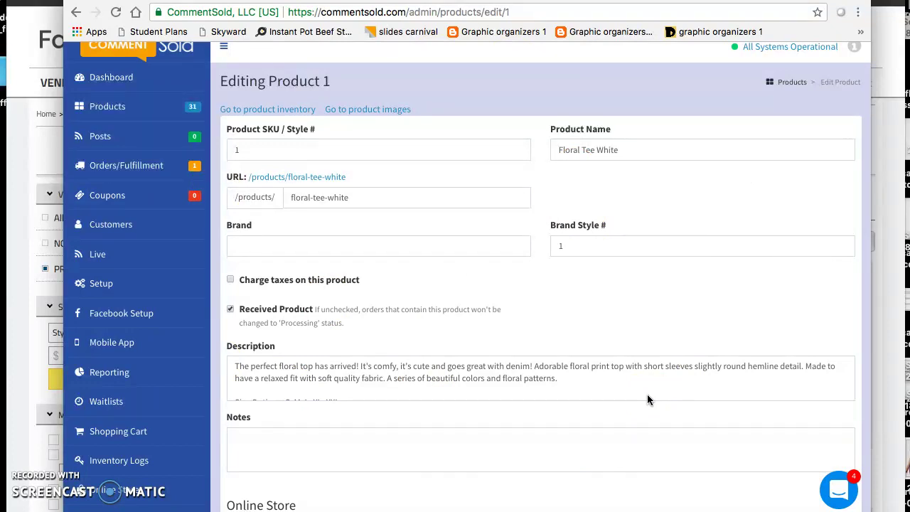
scroll(647, 399, "down", 2)
scroll(611, 315, "down", 4)
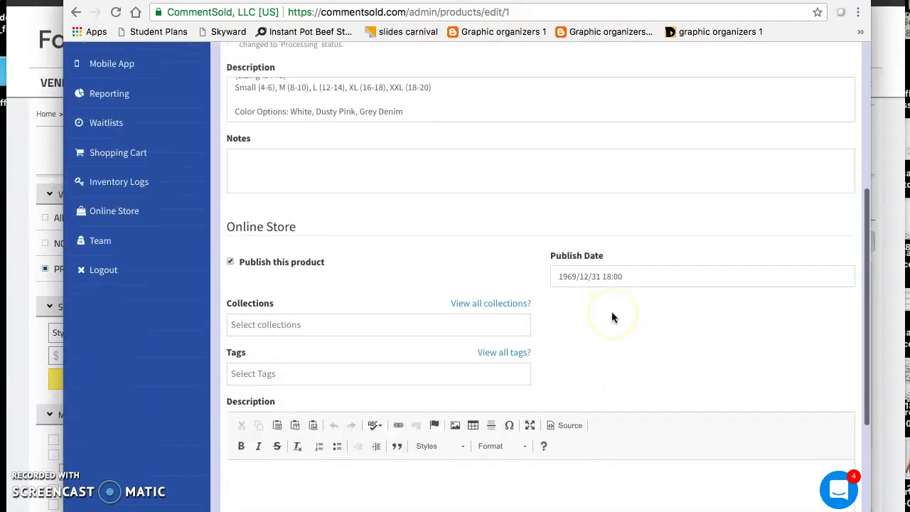
scroll(612, 312, "down", 3)
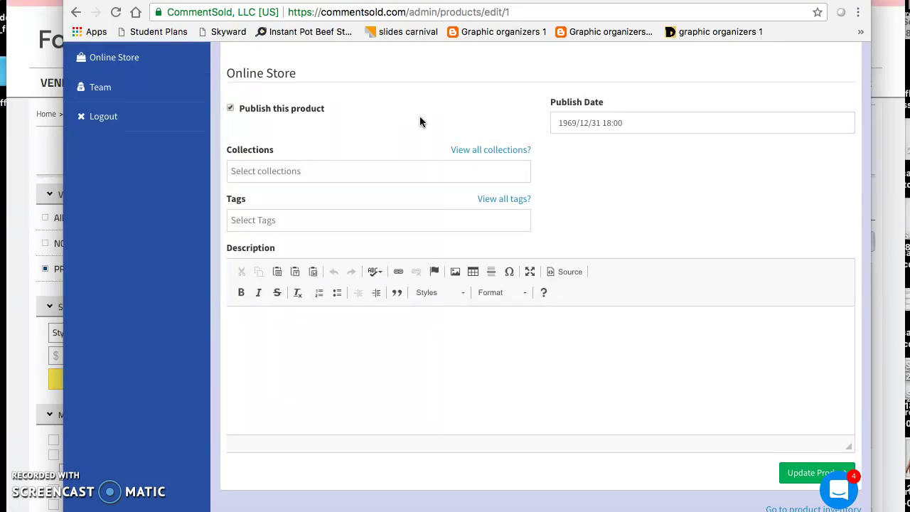
scroll(364, 169, "up", 15)
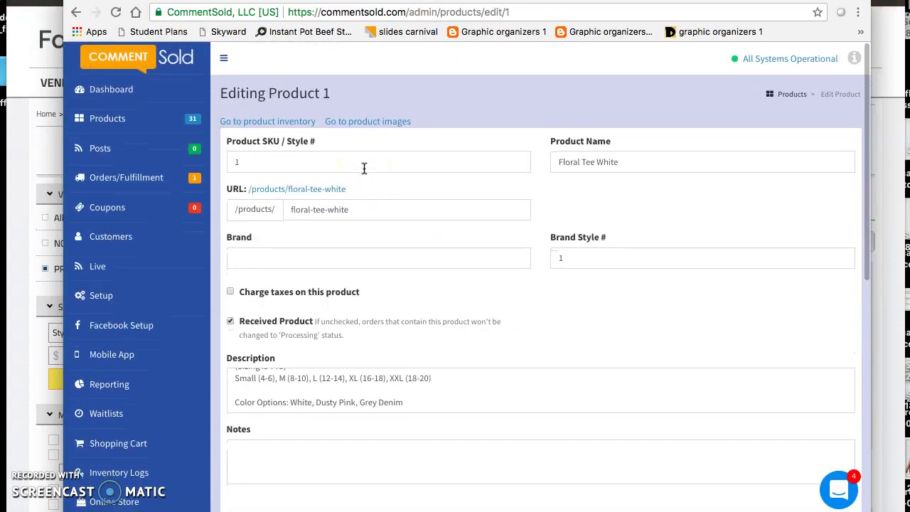
scroll(364, 168, "down", 10)
- Add Floral Tee White to the Tops and Sale collections and save the product
left_click(328, 235)
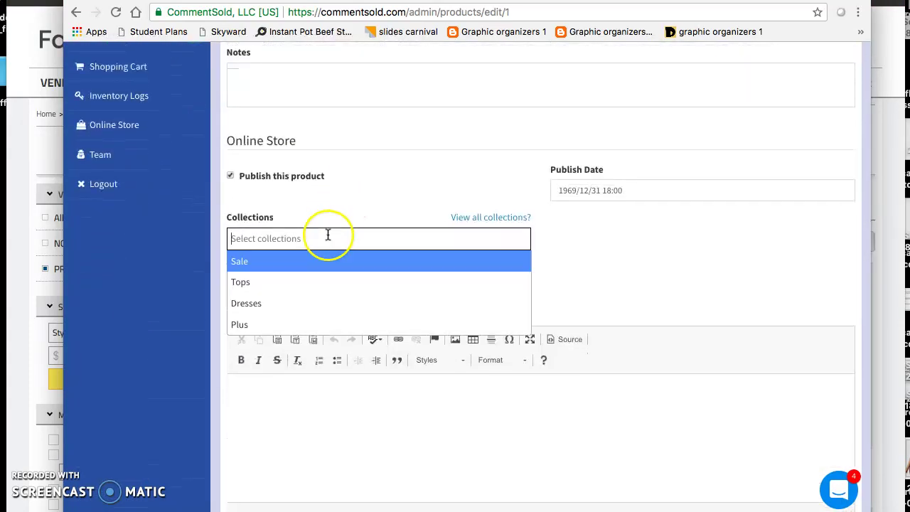
left_click(320, 284)
left_click(327, 243)
left_click(320, 260)
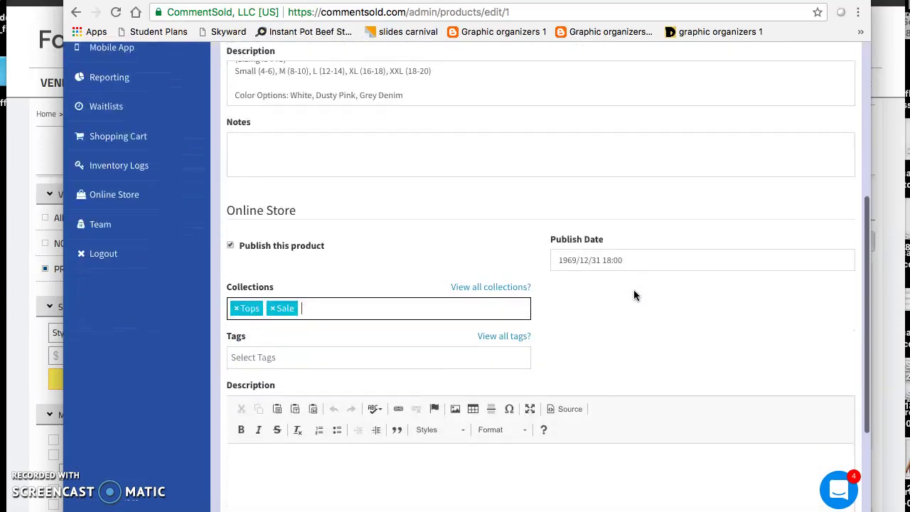
scroll(633, 289, "down", 5)
left_click(812, 442)
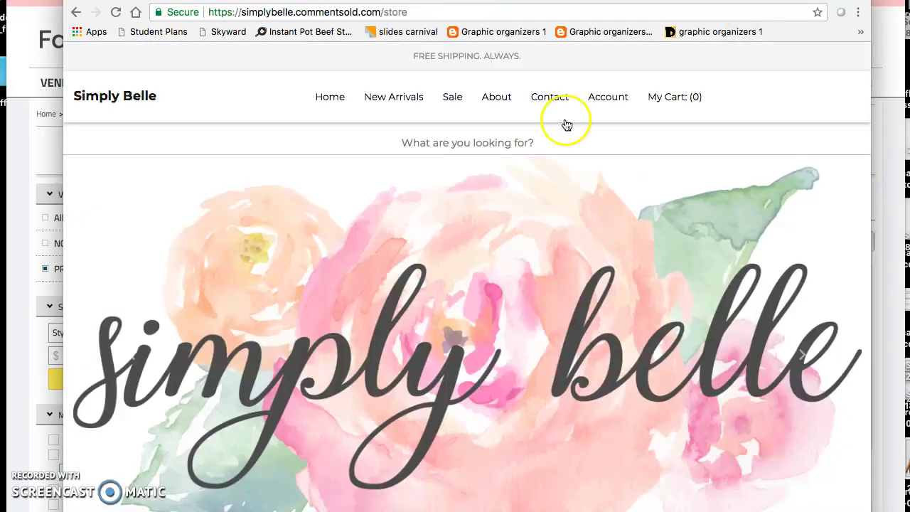
- Browse the Tops collection on the Simply Belle storefront
scroll(518, 173, "down", 6)
left_click(199, 213)
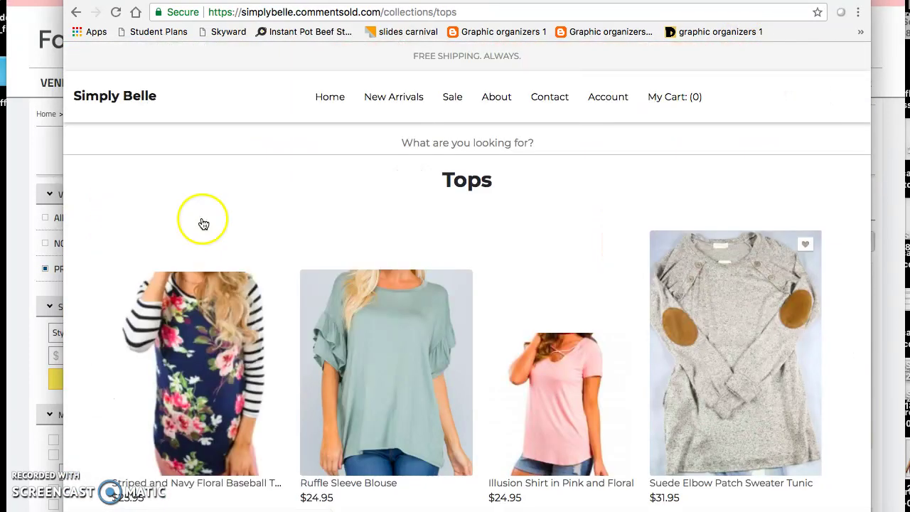
scroll(427, 237, "down", 10)
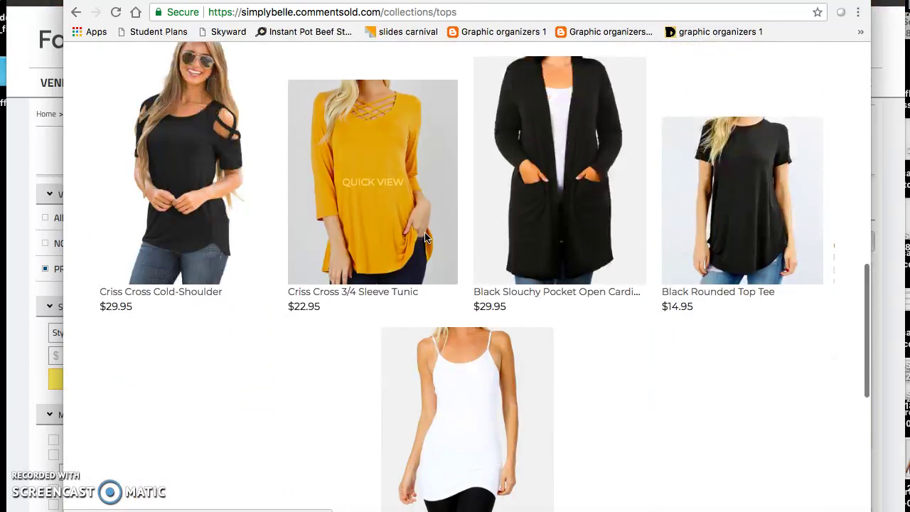
scroll(424, 237, "up", 10)
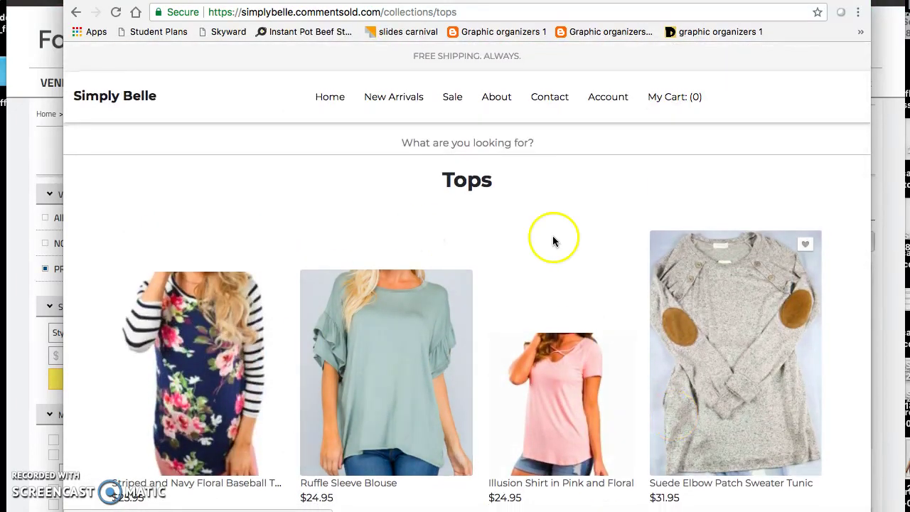
- Confirm Floral Tee White appears in the Sale collection, then go back to the storefront home page
left_click(453, 97)
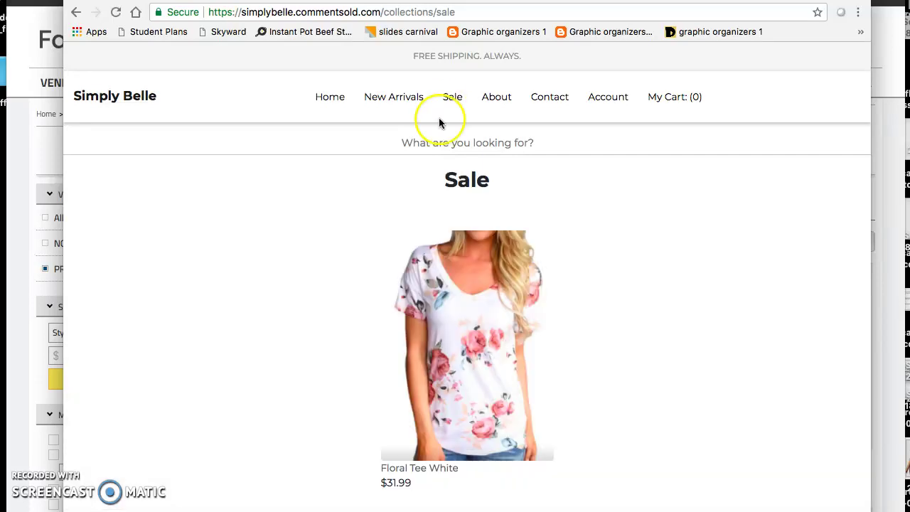
scroll(641, 351, "down", 3)
scroll(559, 268, "up", 1)
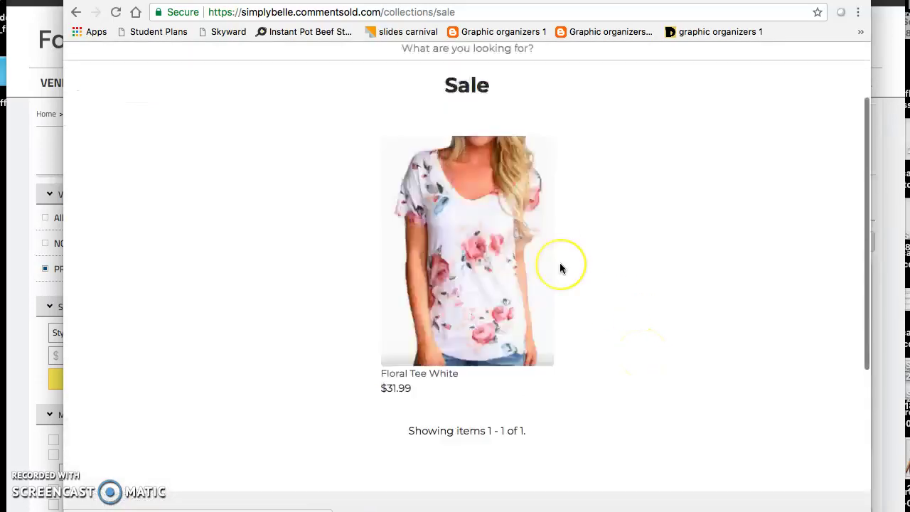
scroll(560, 268, "up", 2)
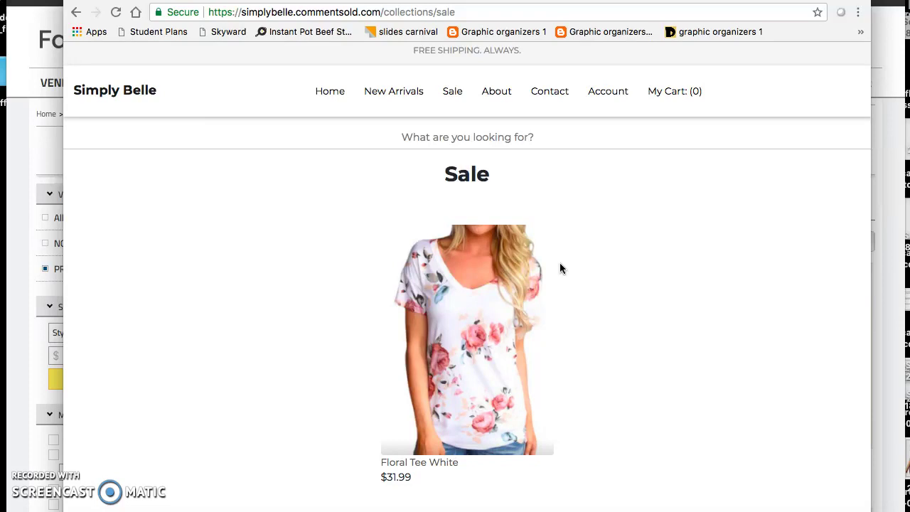
left_click(712, 140)
left_click(327, 93)
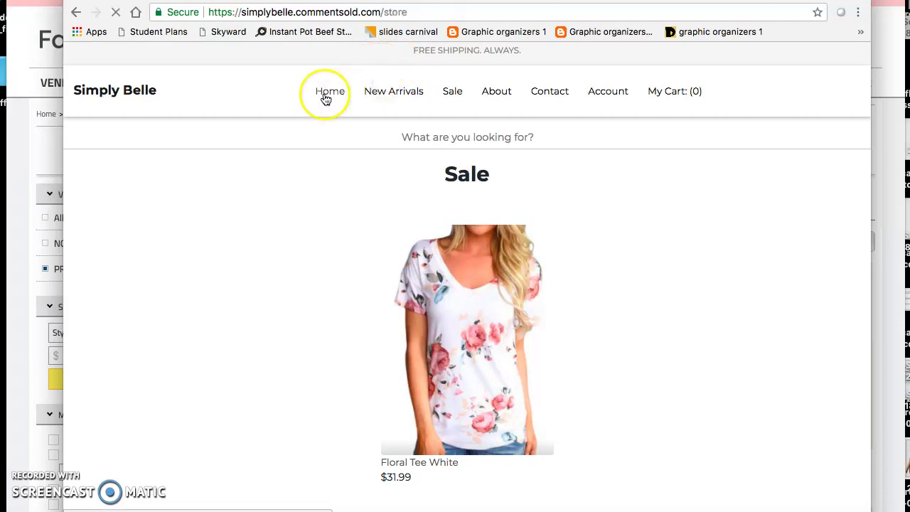
- Scroll the admin product list and start a blank new product with Add Product
scroll(457, 388, "down", 5)
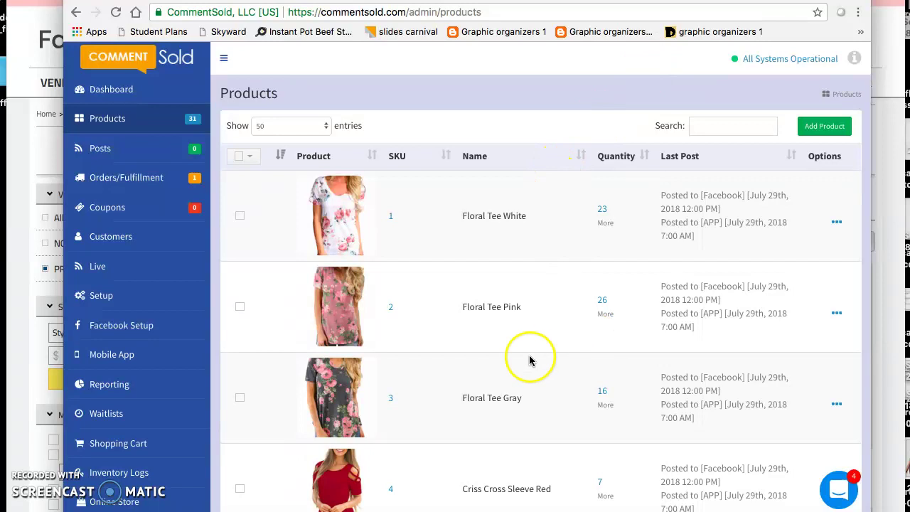
scroll(513, 371, "down", 3)
scroll(513, 371, "down", 15)
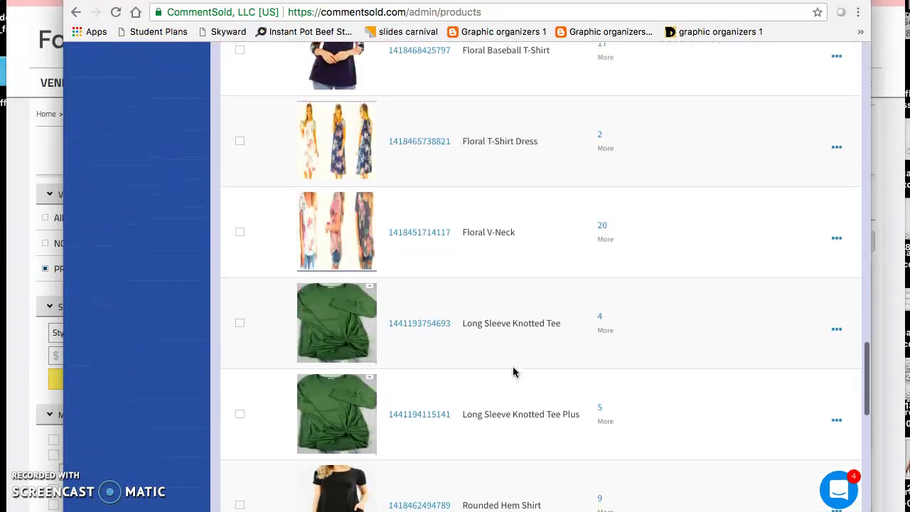
scroll(513, 371, "up", 20)
scroll(514, 371, "down", 1)
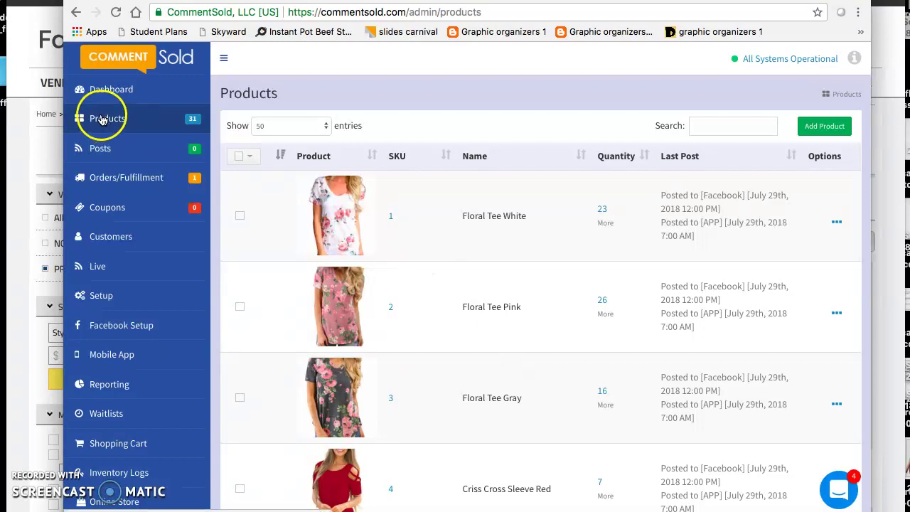
left_click(808, 130)
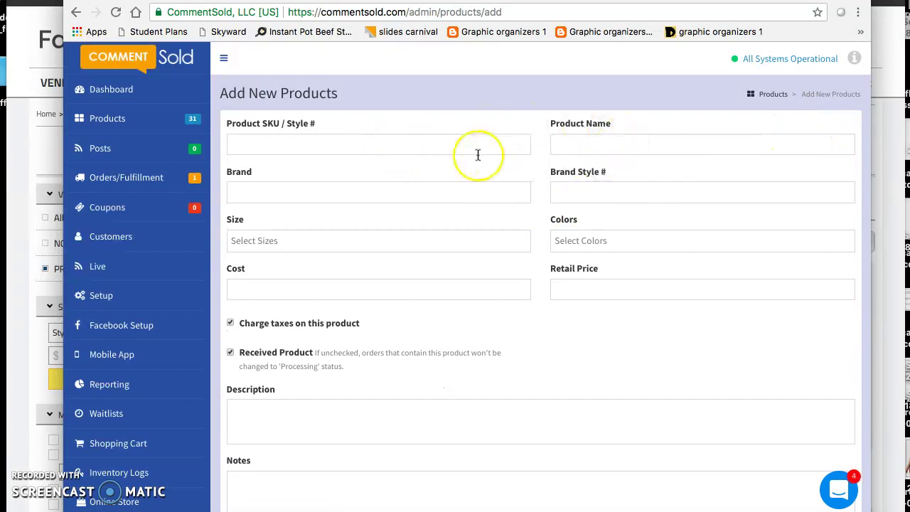
- Check the options in the new product's Size and Colors dropdowns
left_click(442, 241)
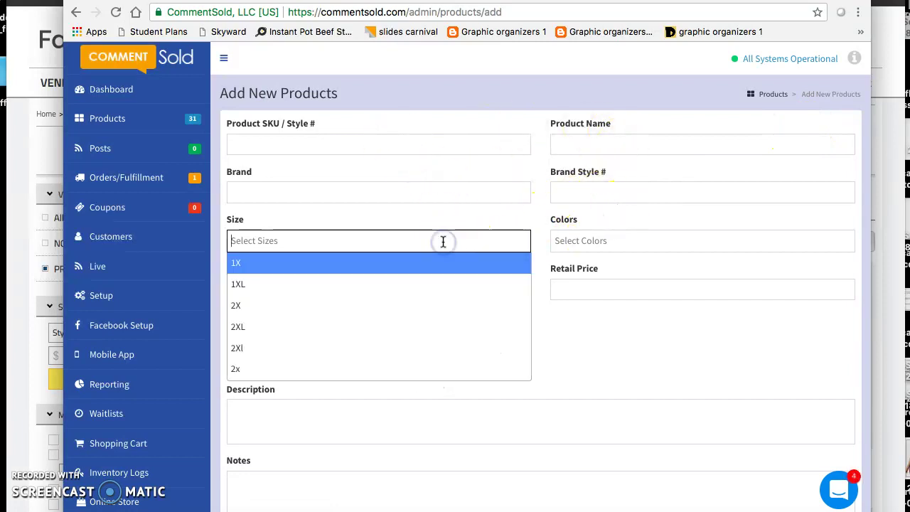
left_click(599, 241)
left_click(471, 351)
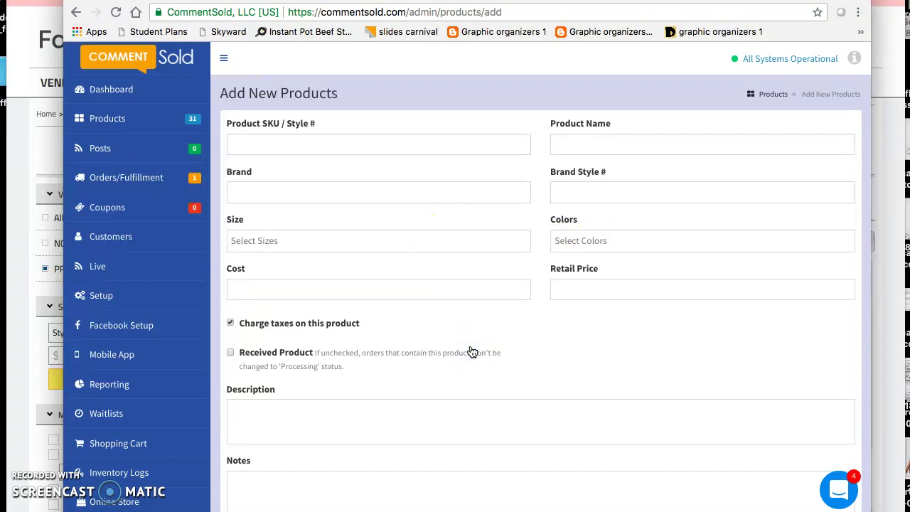
- Turn off Charge taxes for the new product and review the Online Store section
left_click(230, 352)
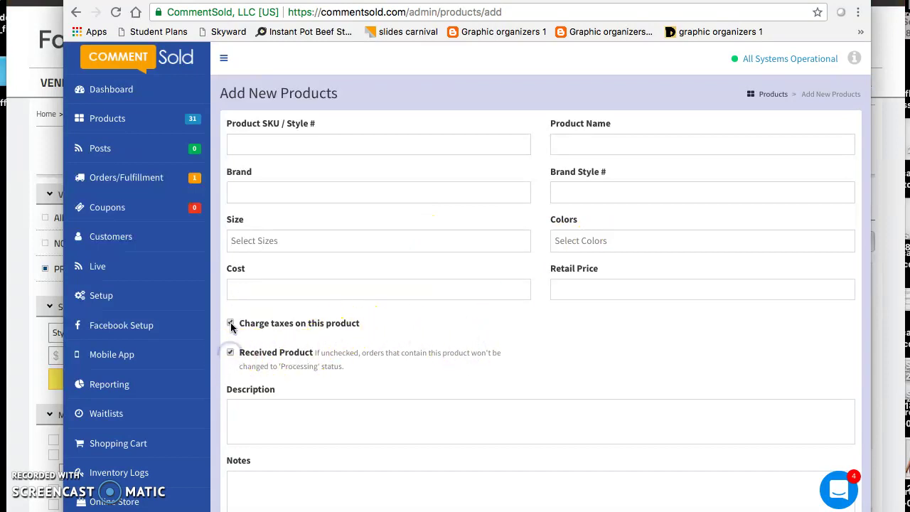
left_click(230, 323)
scroll(377, 337, "down", 5)
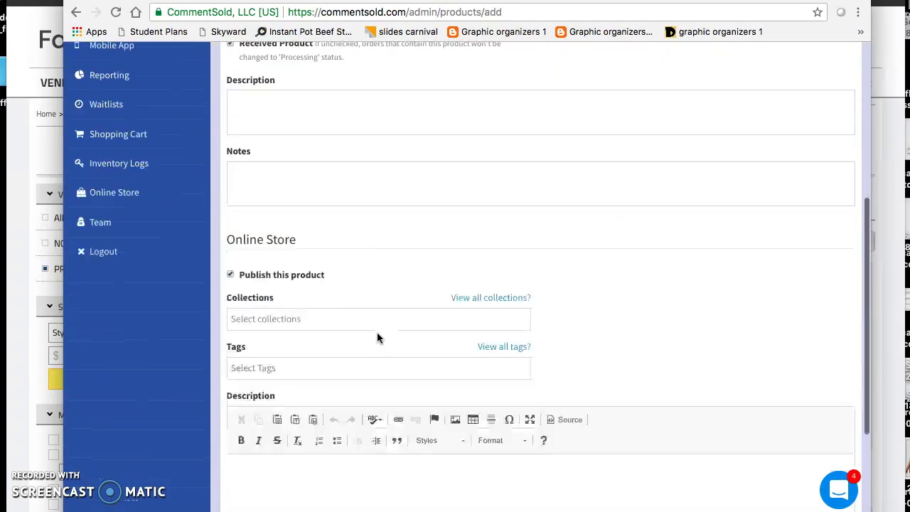
scroll(376, 332, "up", 2)
scroll(403, 317, "down", 3)
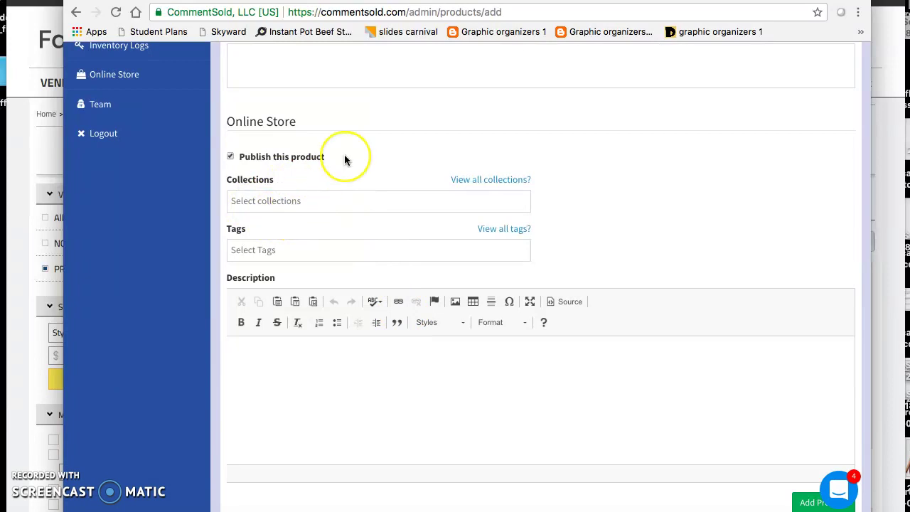
scroll(344, 156, "up", 6)
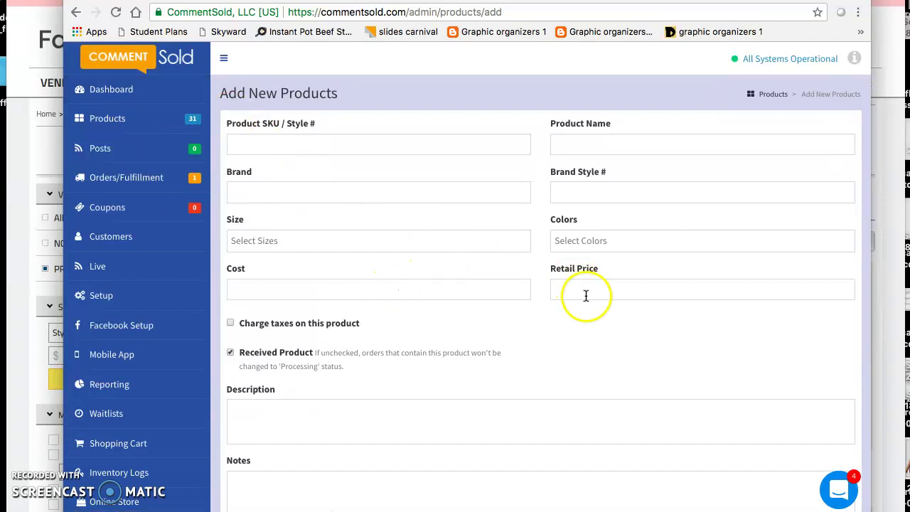
- Review the Dashboard's orders, revenue and comments, then return to the Products list
left_click(178, 92)
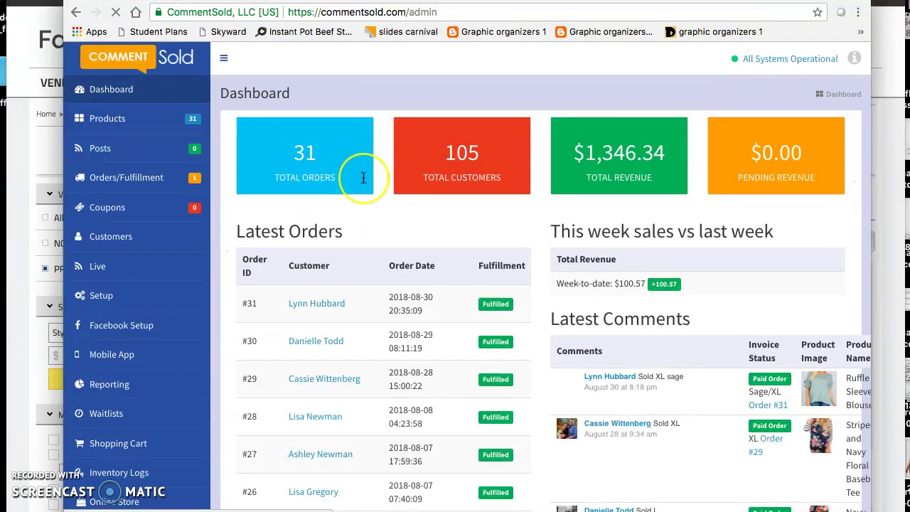
scroll(363, 178, "down", 3)
scroll(363, 185, "up", 3)
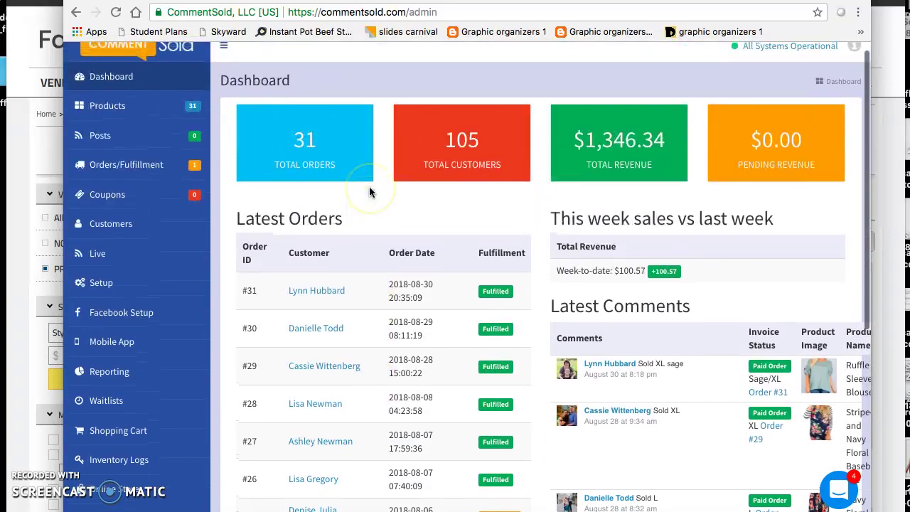
scroll(369, 192, "down", 4)
scroll(369, 192, "down", 3)
scroll(365, 192, "up", 6)
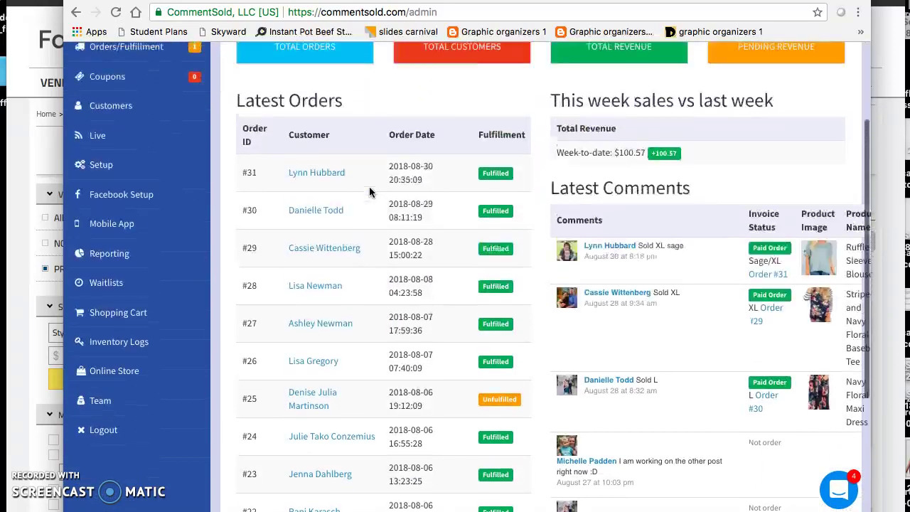
left_click(84, 284)
scroll(341, 268, "up", 4)
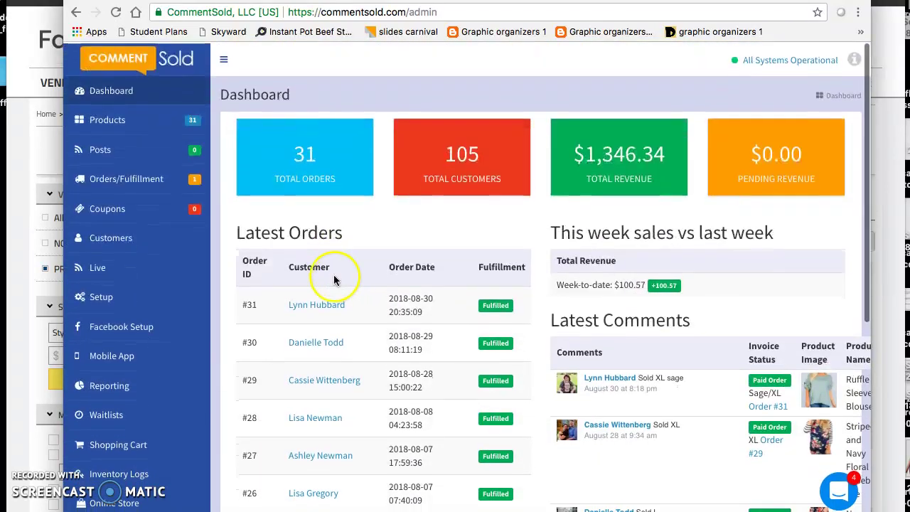
left_click(107, 118)
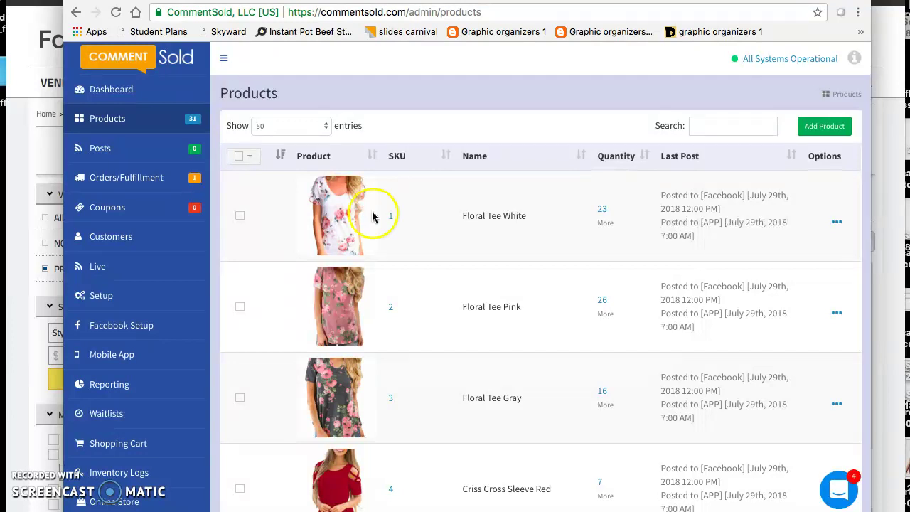
- Scroll through the store Preferences settings, then show the Navigation menus: Categories, Help, Links, Main Menu
scroll(452, 277, "down", 2)
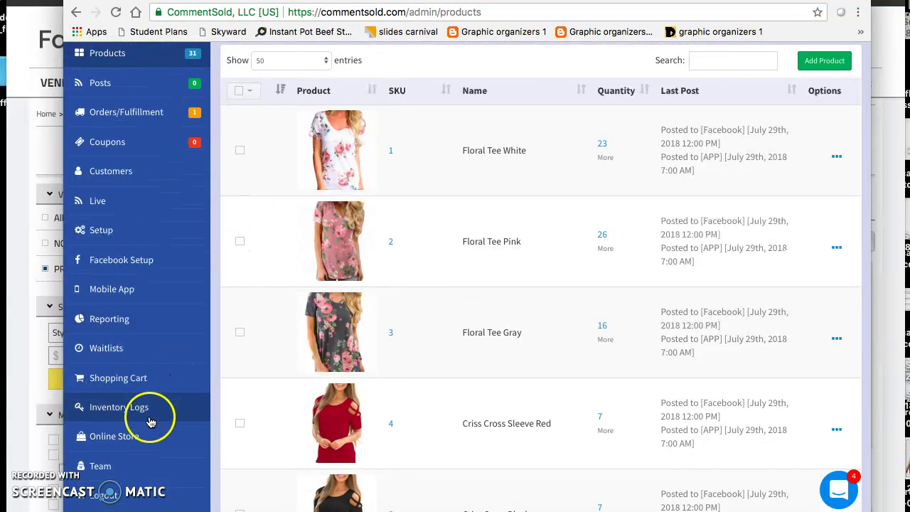
left_click(138, 437)
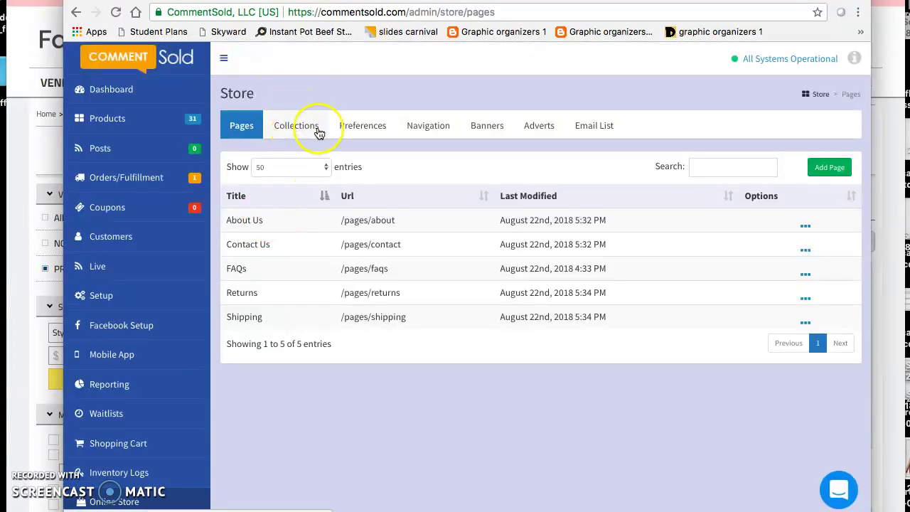
left_click(375, 128)
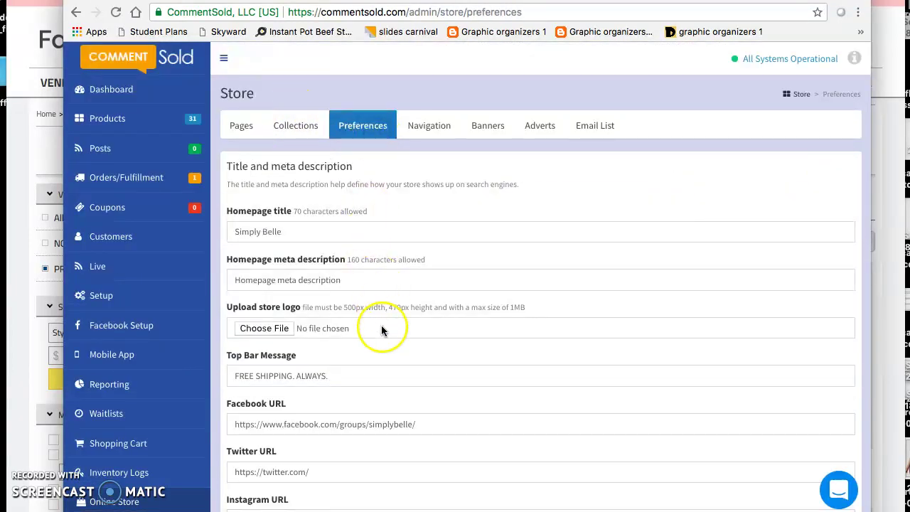
scroll(374, 371, "down", 3)
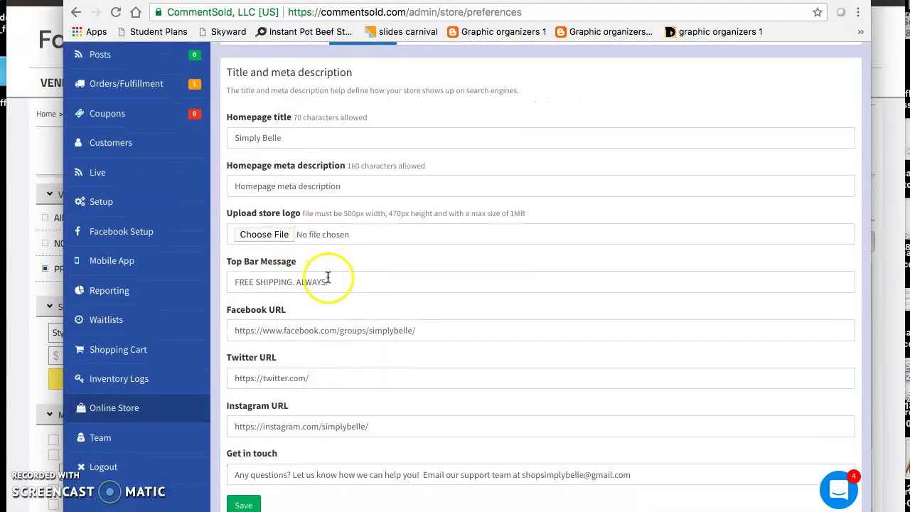
scroll(349, 419, "down", 5)
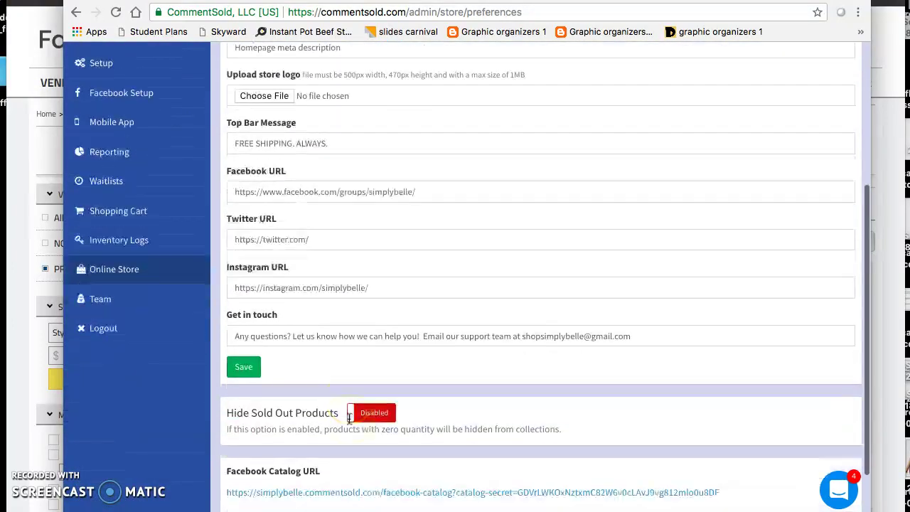
scroll(349, 419, "up", 8)
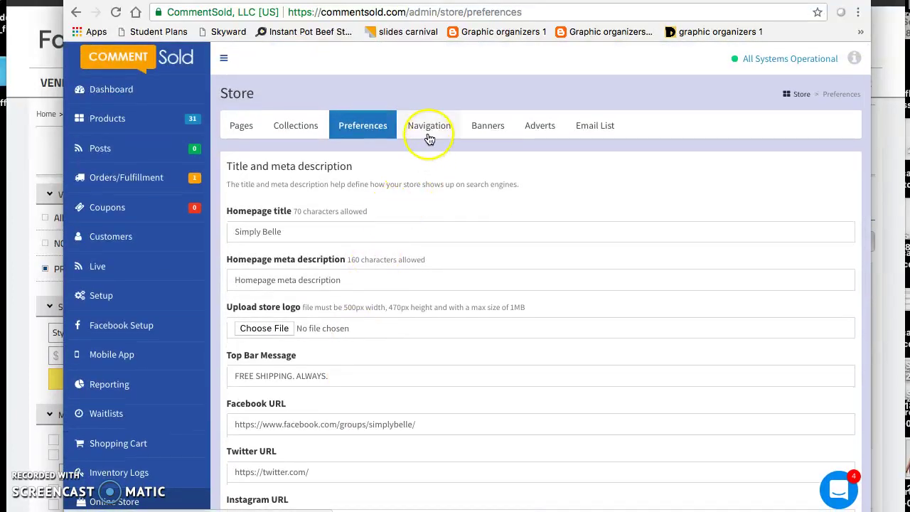
left_click(428, 130)
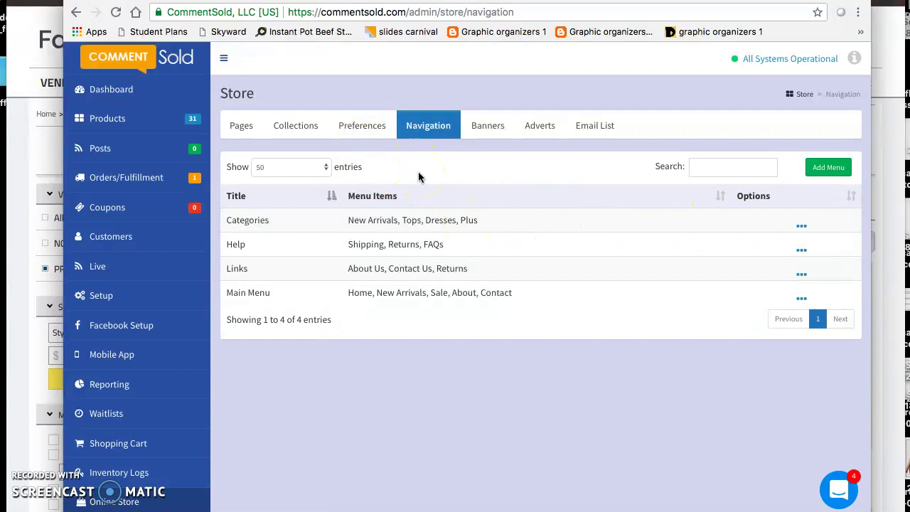
left_click(540, 125)
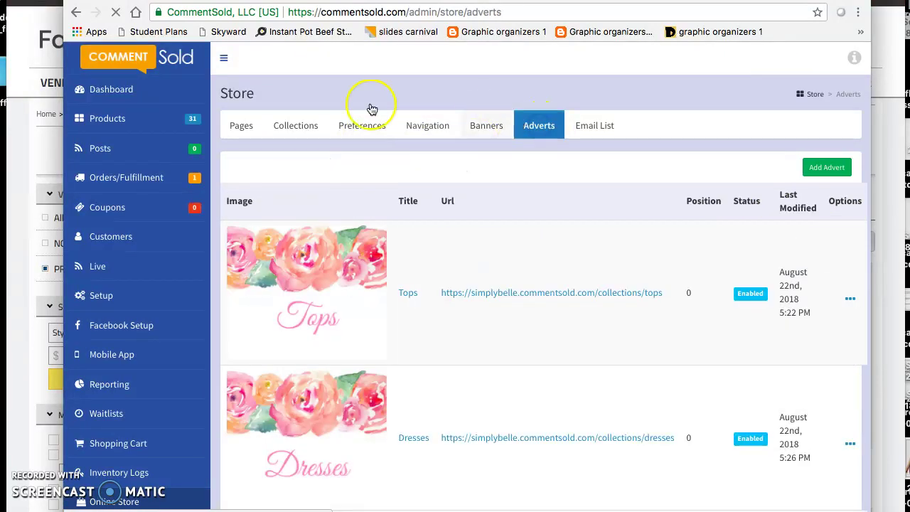
left_click(241, 128)
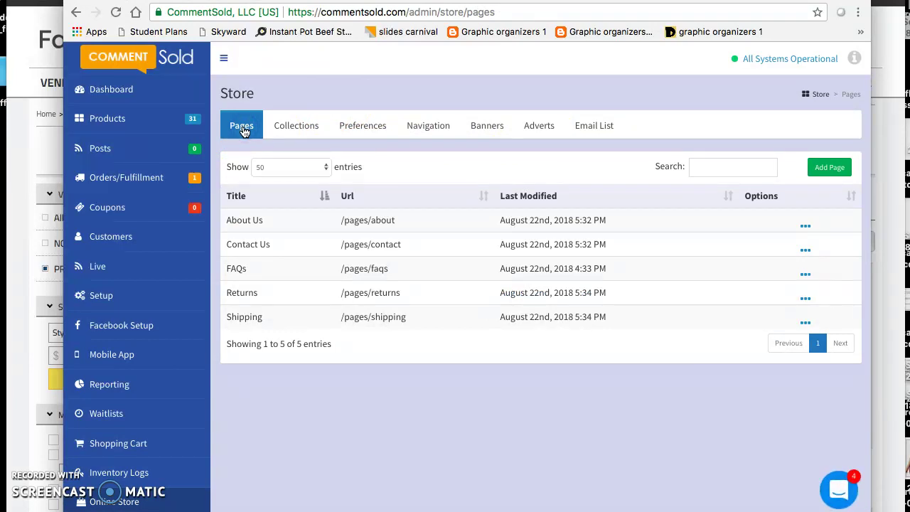
left_click(432, 128)
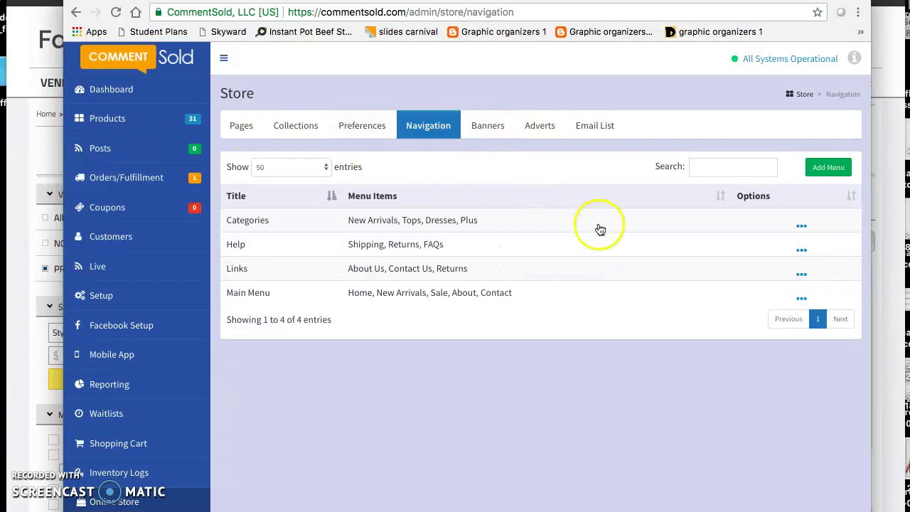
left_click(801, 225)
left_click(791, 233)
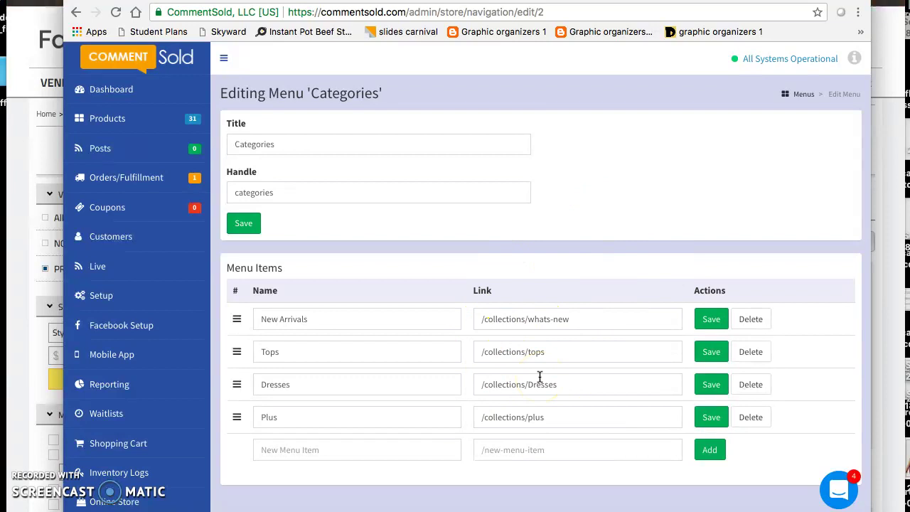
left_click(77, 12)
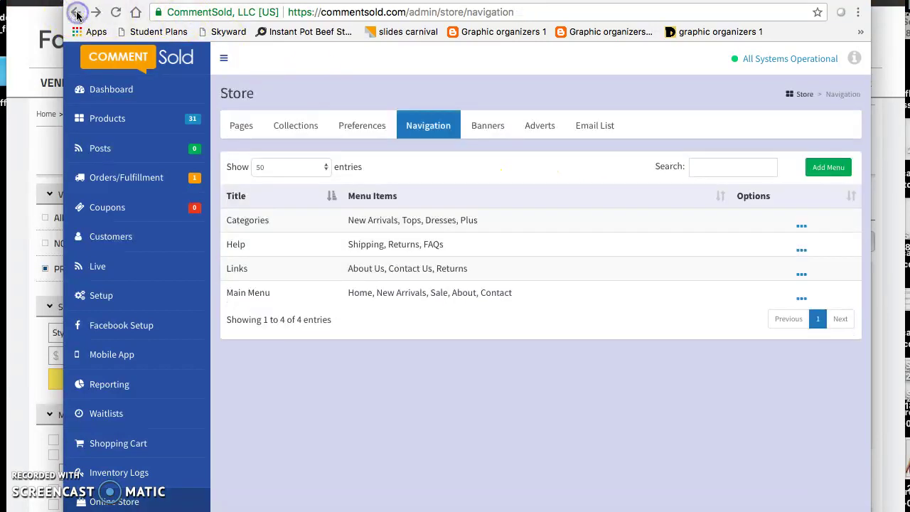
left_click(253, 126)
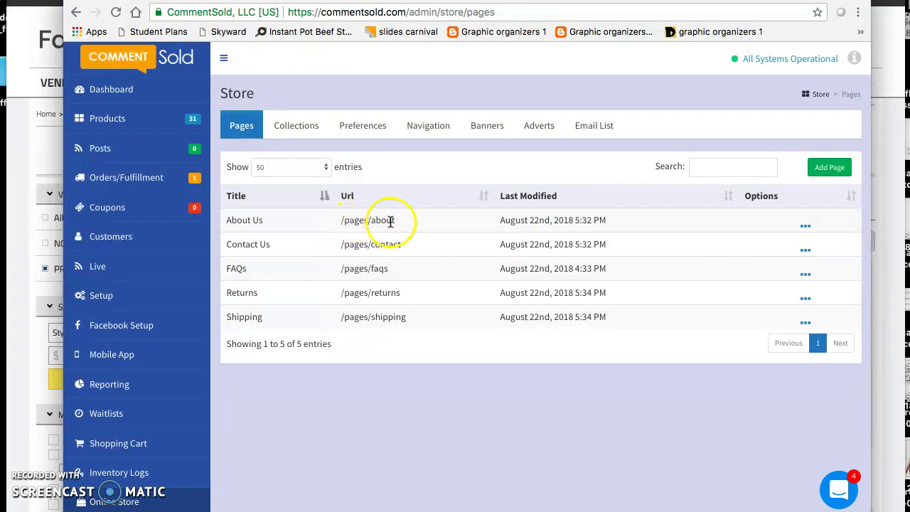
left_click(426, 128)
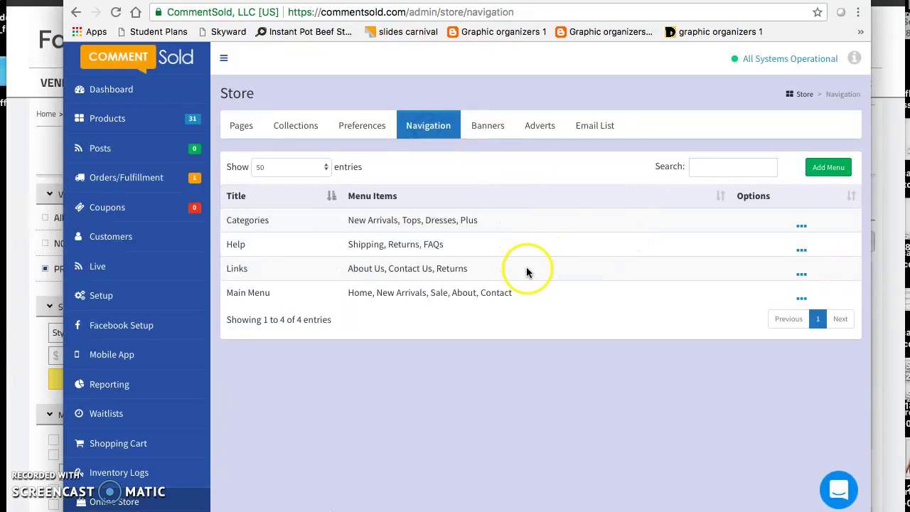
left_click(801, 275)
left_click(782, 282)
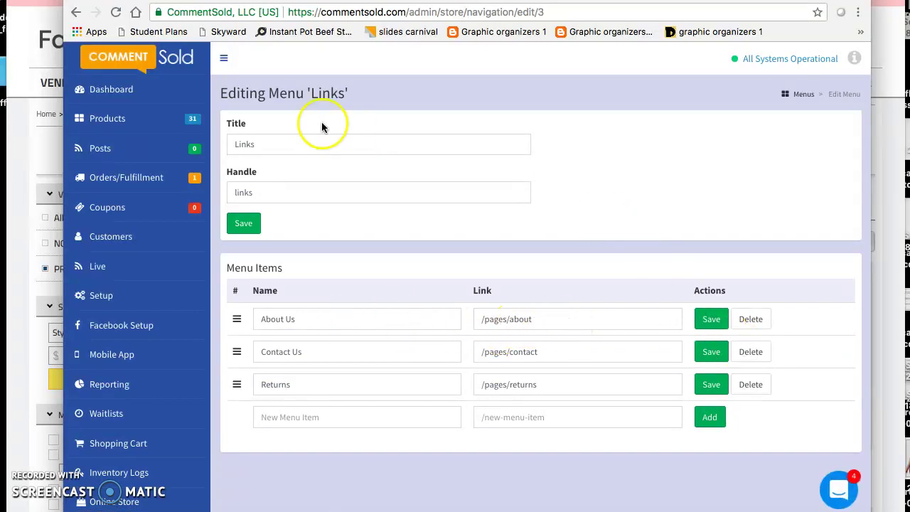
left_click(76, 12)
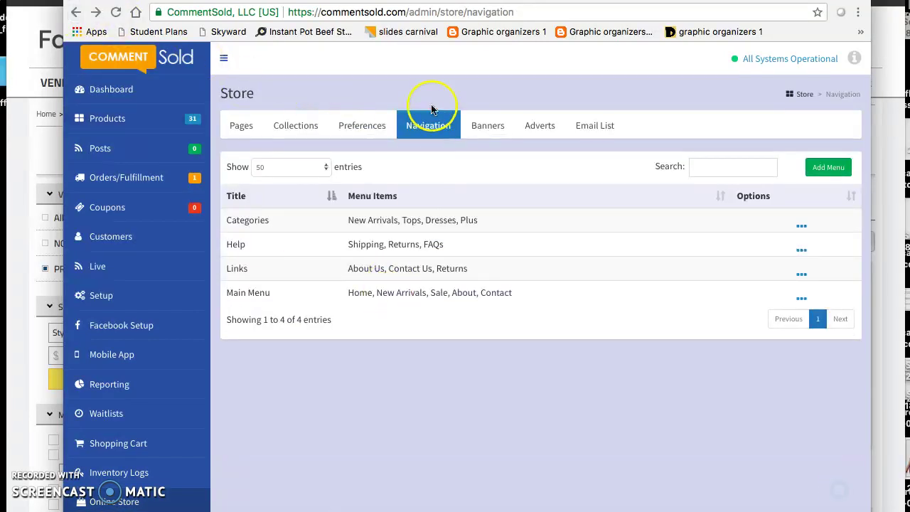
- Check the footer menus on the live storefront, then return to the admin navigation menus
left_click(740, 2)
scroll(549, 299, "down", 3)
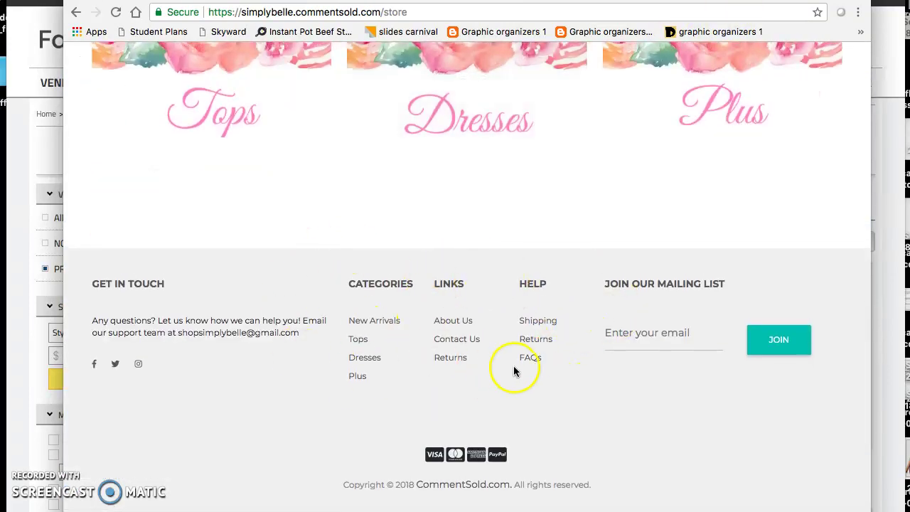
left_click(498, 1)
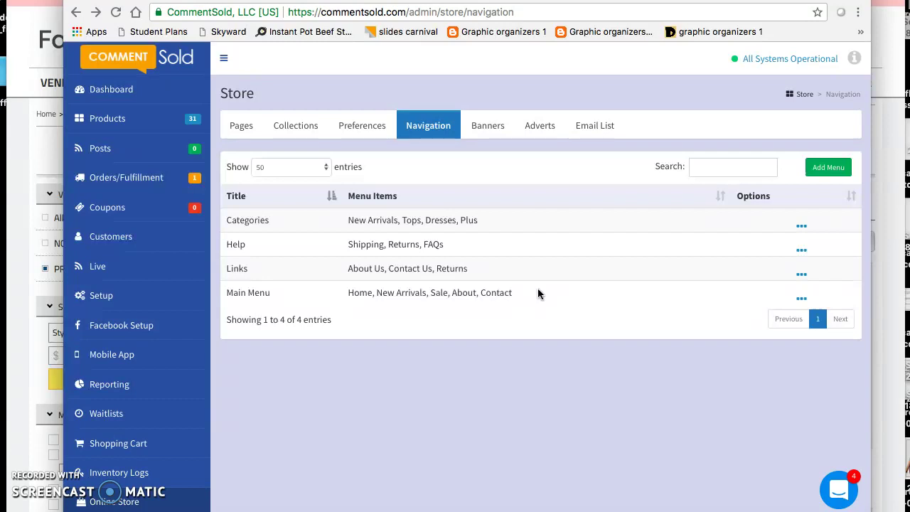
- Open the Store Banners list and compare its 'What's New' banner with the storefront
left_click(489, 126)
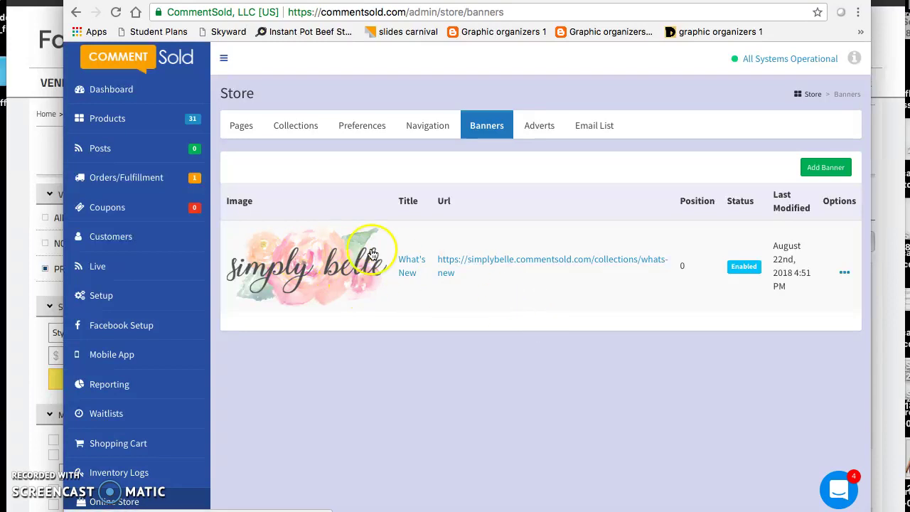
key("ctrl+Tab")
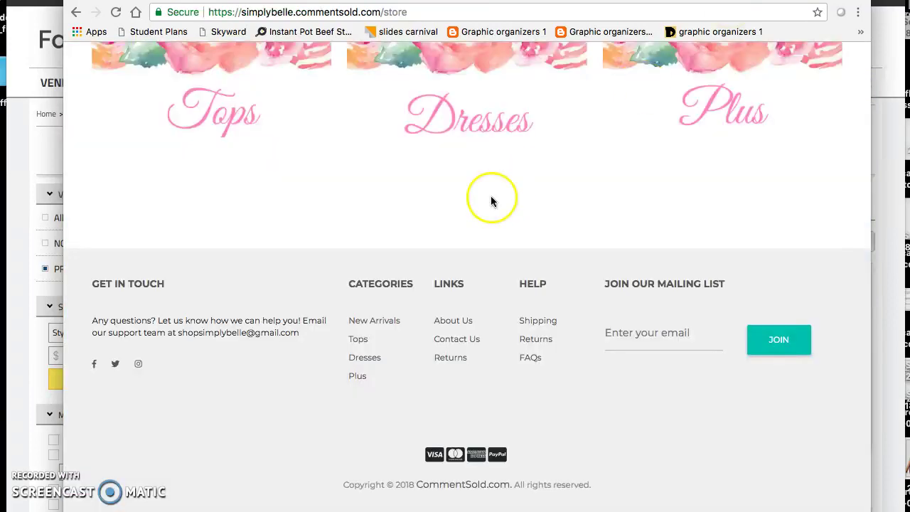
scroll(493, 197, "up", 10)
scroll(520, 349, "down", 3)
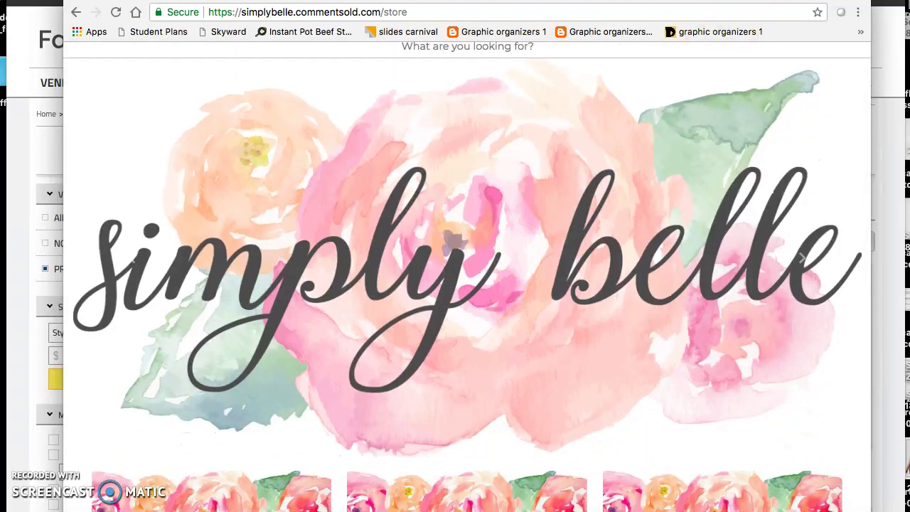
key("ctrl+shift+Tab")
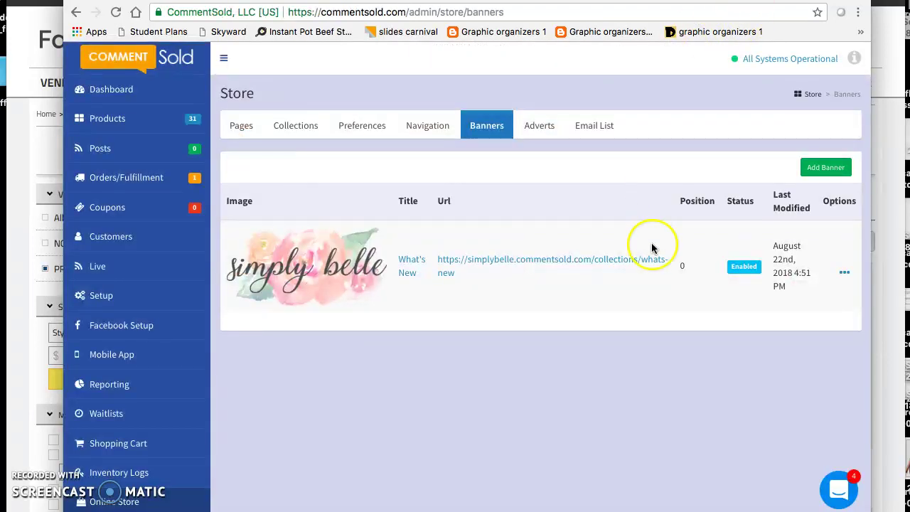
- Review the Tops, Dresses and Plus adverts against the storefront's category tiles
left_click(541, 126)
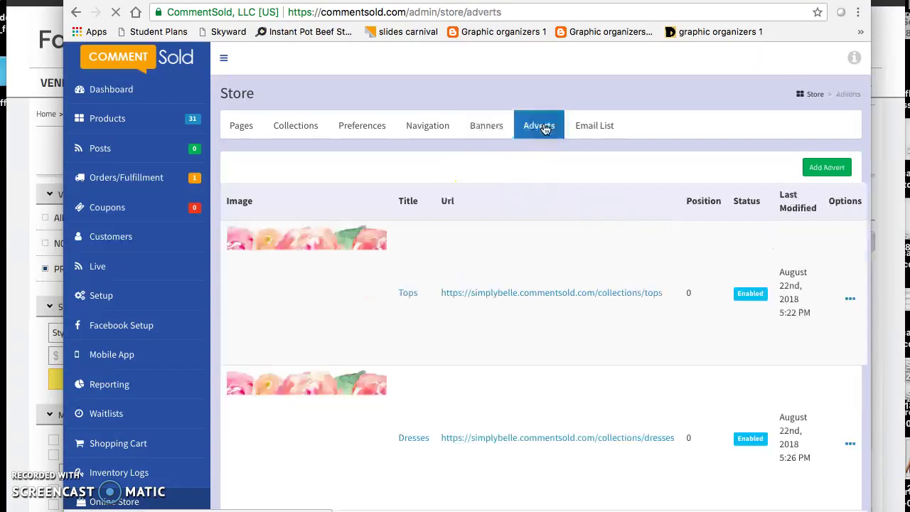
scroll(559, 226, "down", 5)
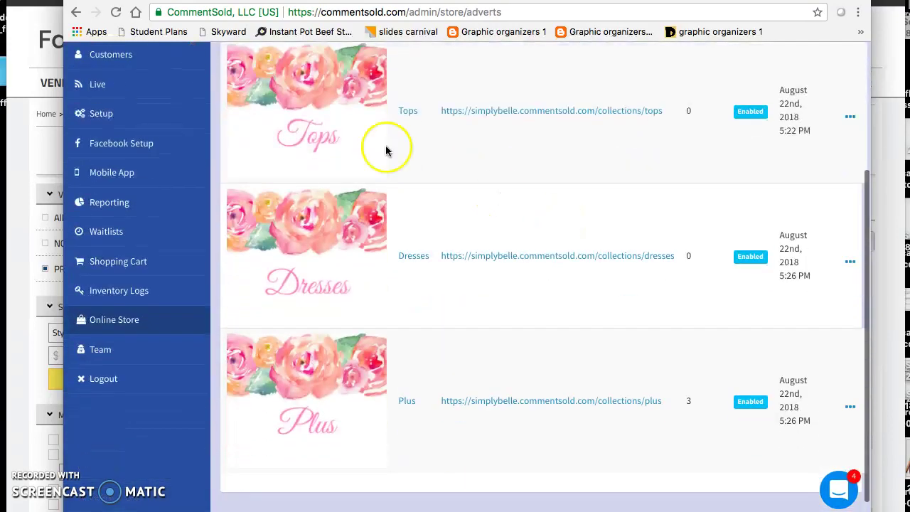
key("ctrl+Tab")
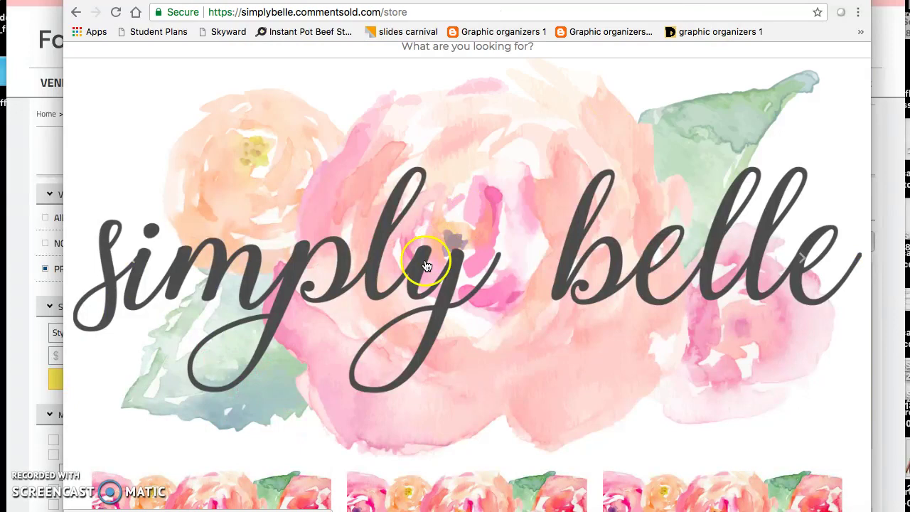
scroll(420, 264, "down", 5)
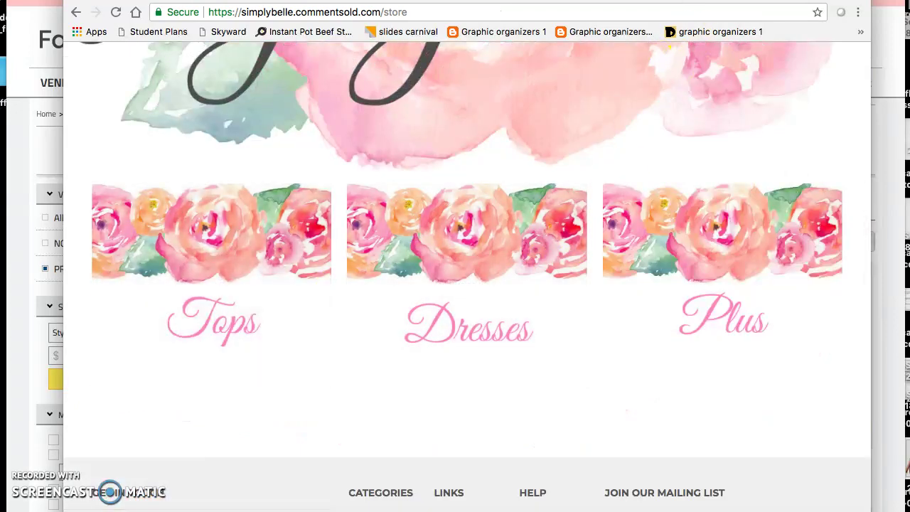
key("ctrl+shift+Tab")
scroll(602, 160, "up", 3)
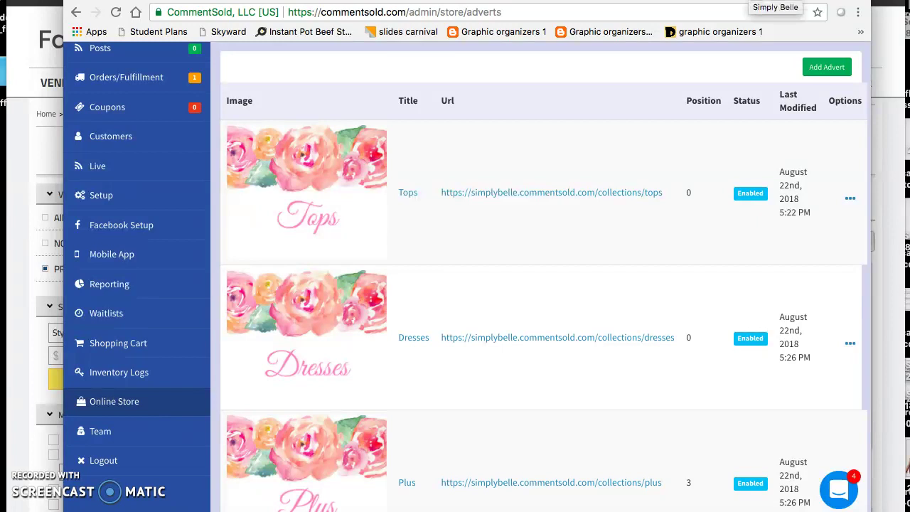
- Glance at the live storefront again, then open the Store Email List, which shows 0 subscribers
left_click(764, 2)
left_click(754, 2)
scroll(618, 114, "up", 2)
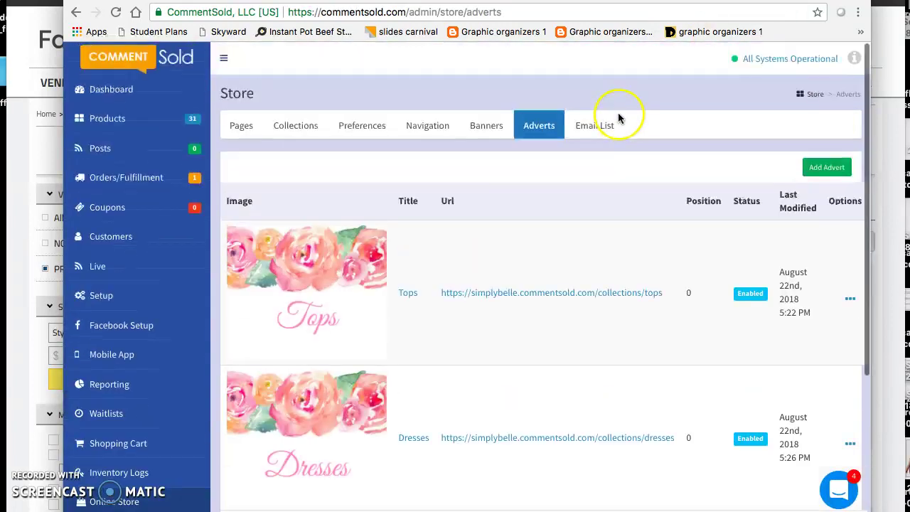
left_click(595, 124)
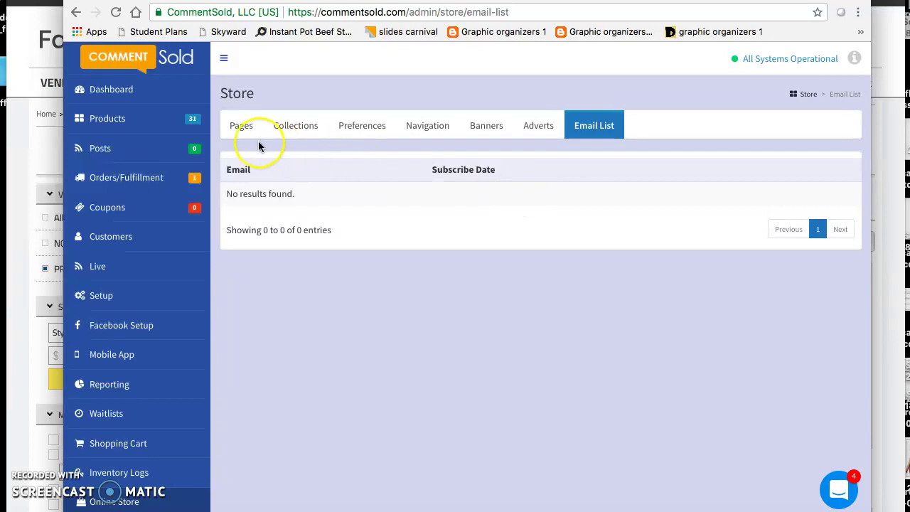
- Go back to the Store Pages list with About Us, Contact Us, FAQs, Returns and Shipping
left_click(240, 126)
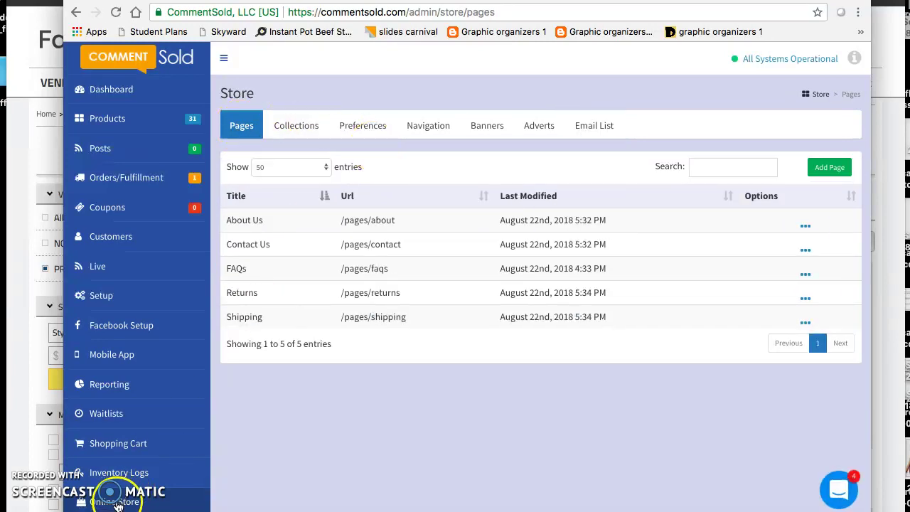